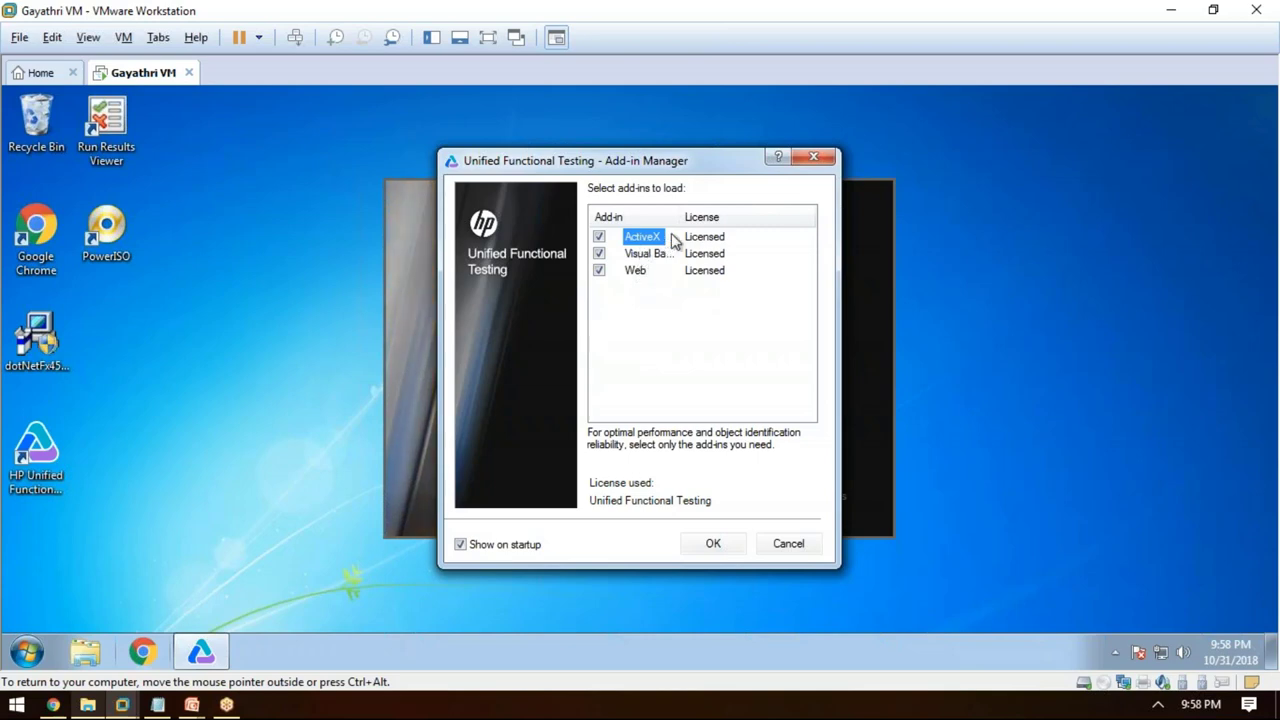
Step: Widen the Add-in column and load Unified Functional Testing with the ActiveX, Visual Basic and Web add-ins
{"action": "left_click_drag", "start_coordinate": [678, 215], "coordinate": [725, 212]}
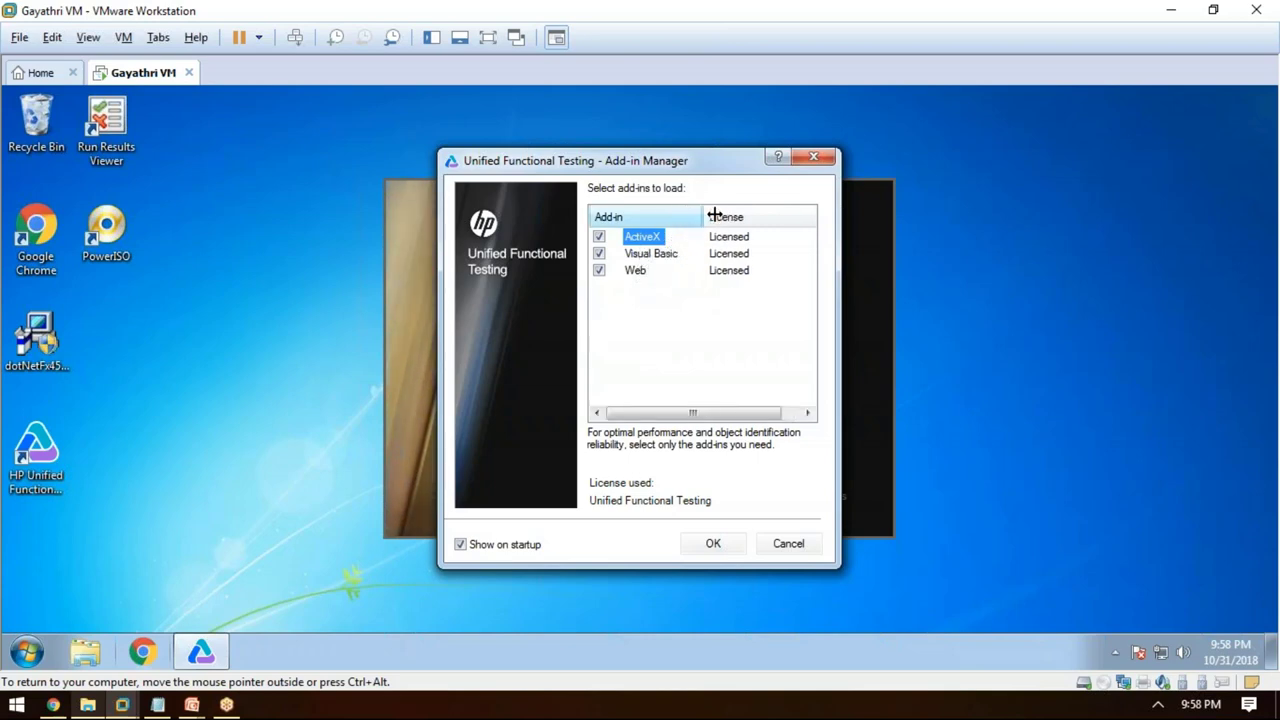
{"action": "left_click", "coordinate": [660, 255]}
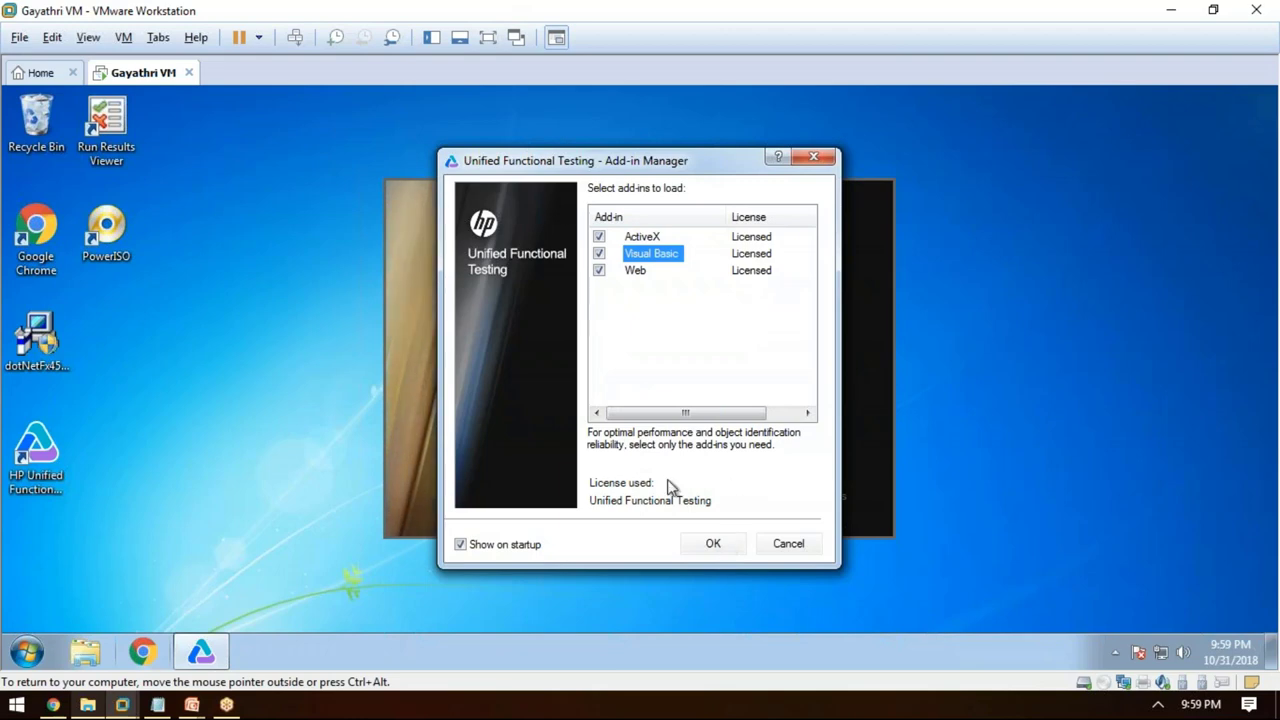
{"action": "left_click", "coordinate": [737, 547]}
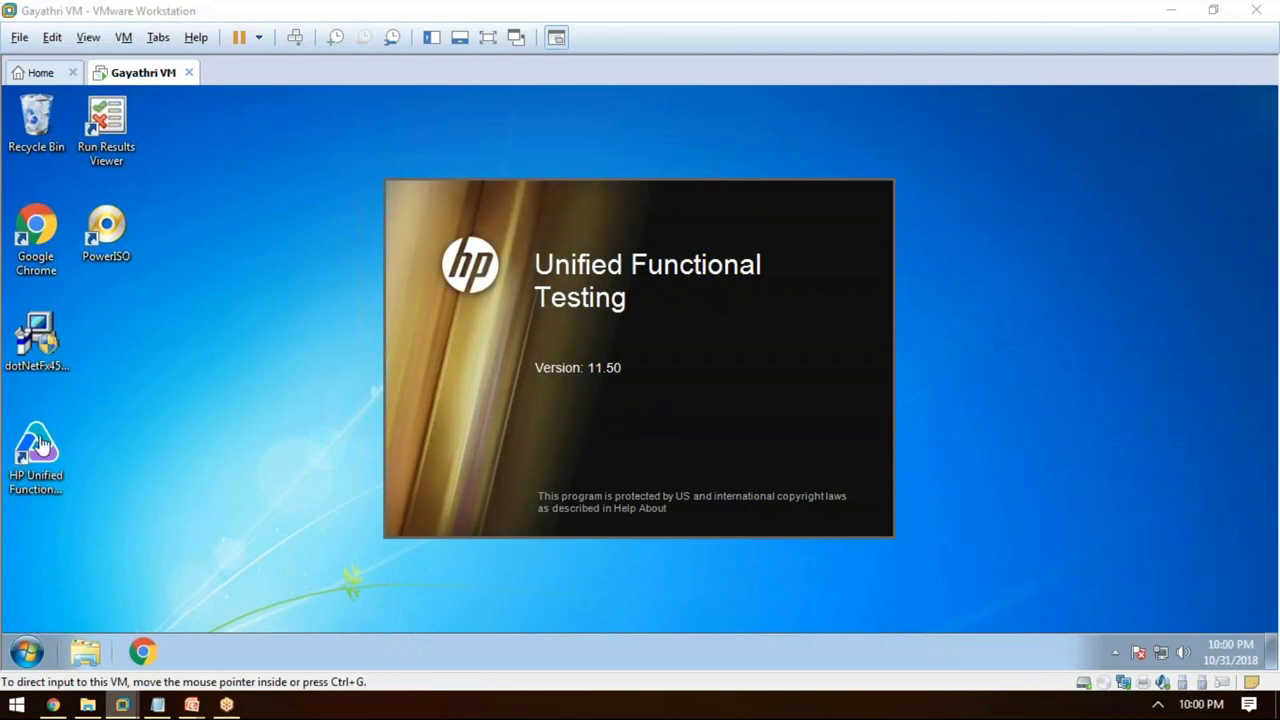
Step: Start Google Chrome and the Flight GUI sample application in the virtual machine
{"action": "left_click", "coordinate": [151, 652]}
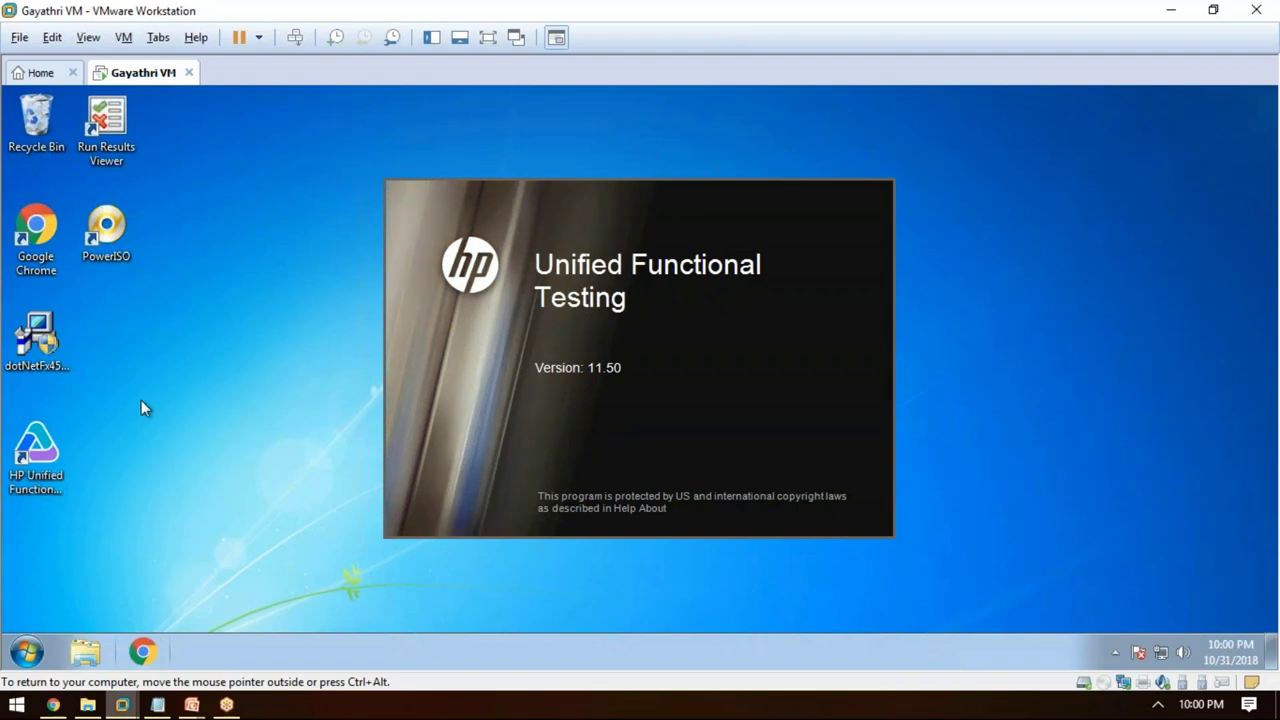
{"action": "key", "text": "ctrl+alt"}
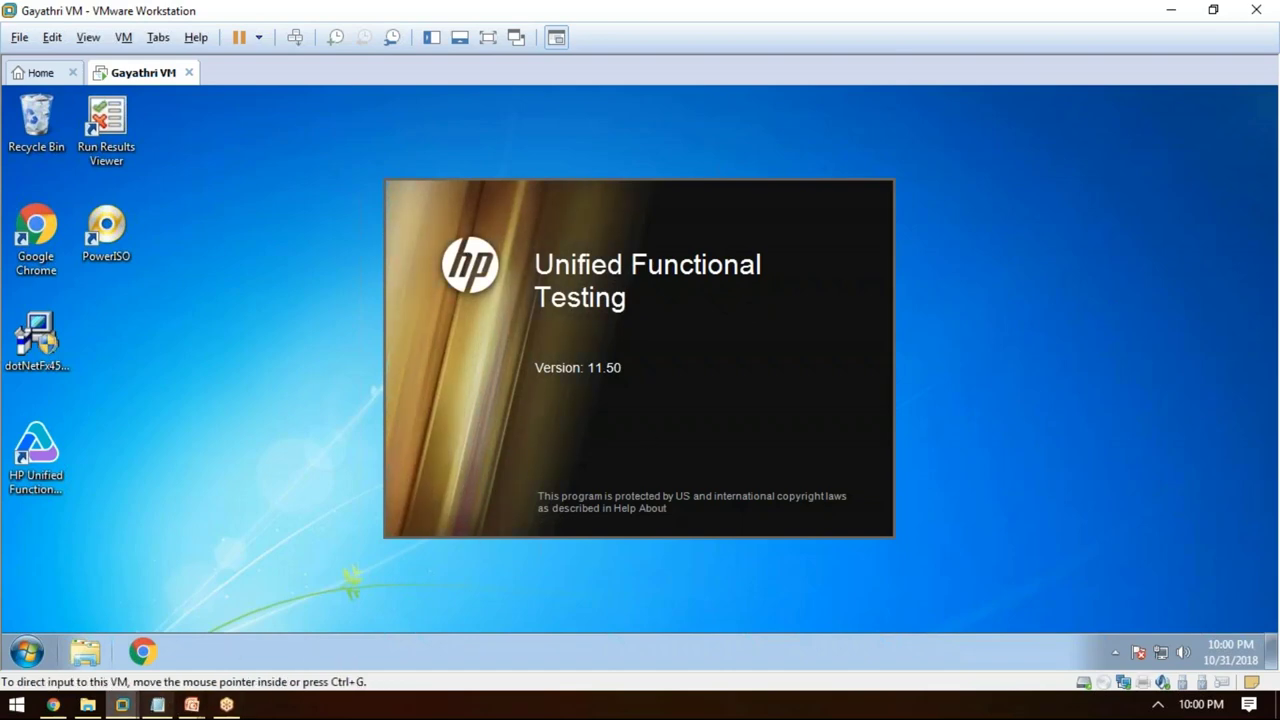
{"action": "left_click", "coordinate": [26, 652]}
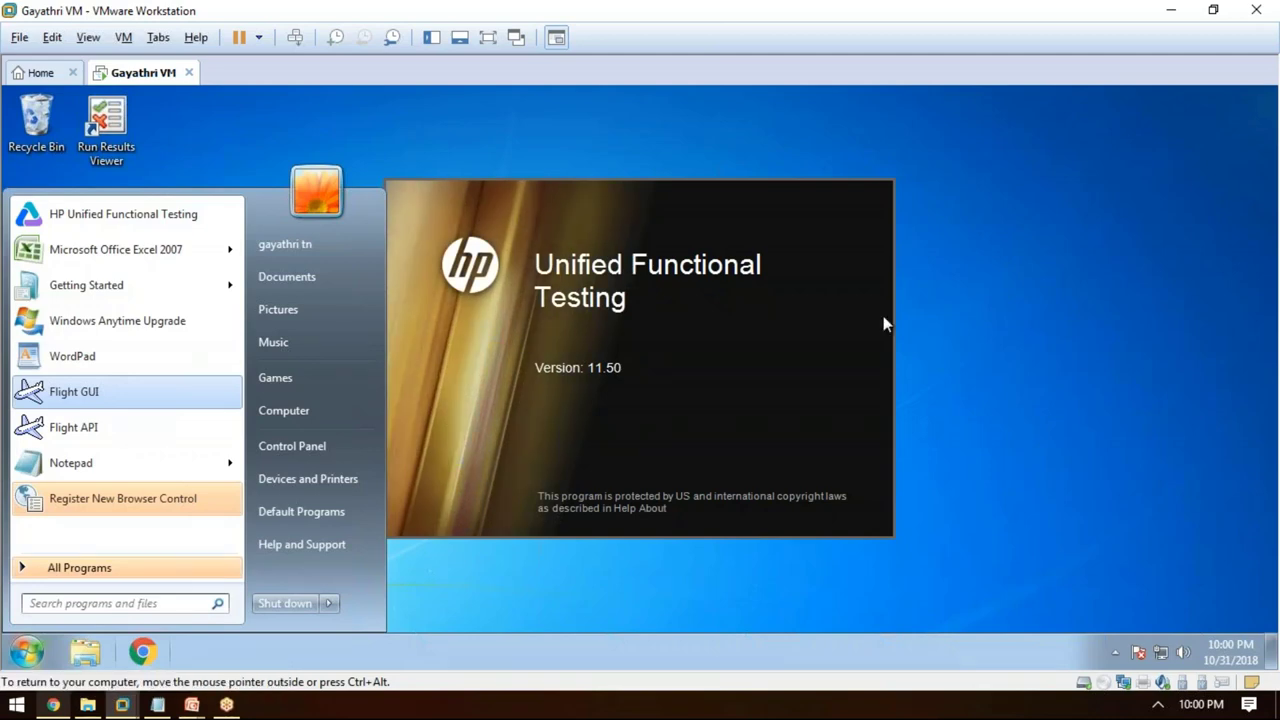
{"action": "key", "text": "Return"}
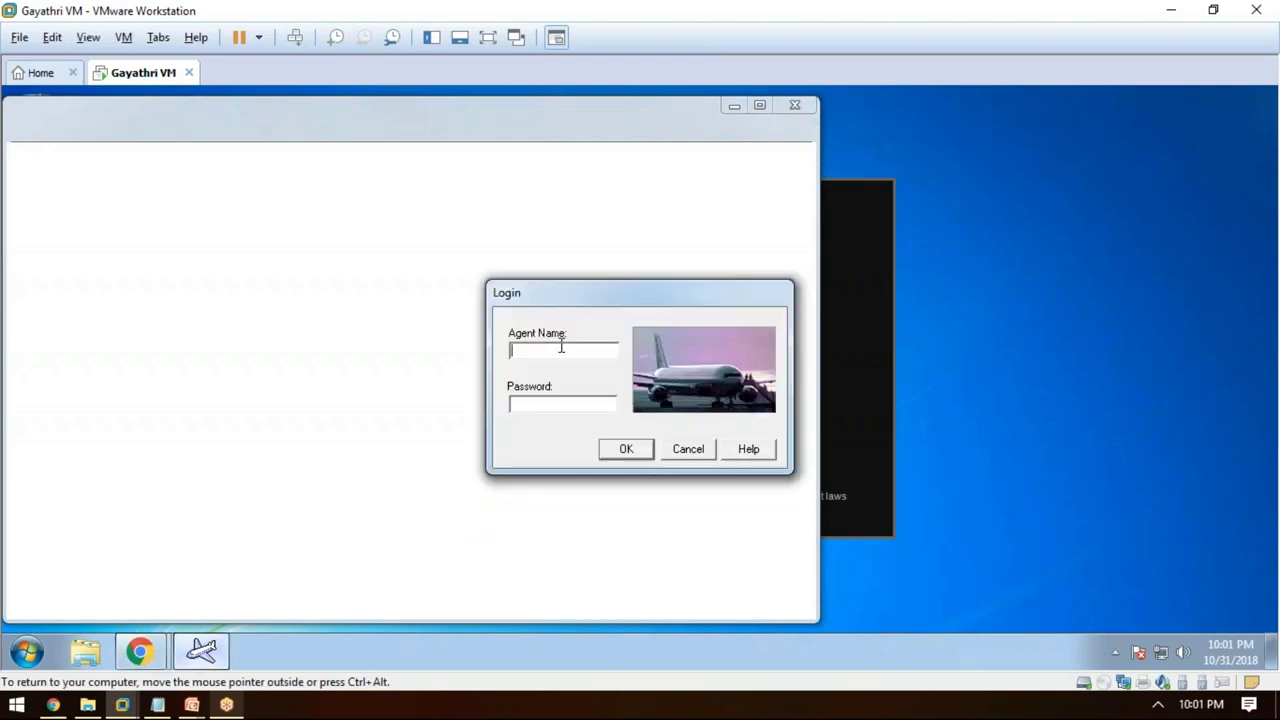
Step: Log in to the flight sample application with the agent name abcd and the account password
{"action": "left_click", "coordinate": [795, 105]}
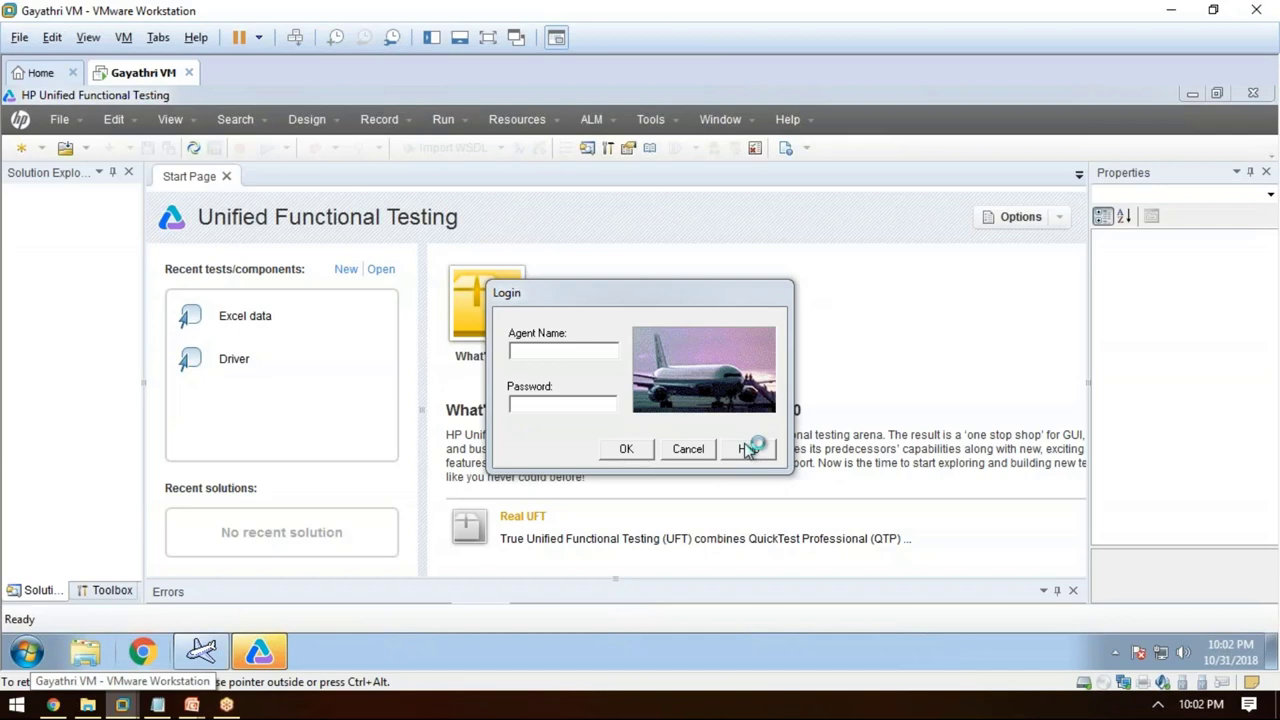
{"action": "left_click", "coordinate": [549, 354]}
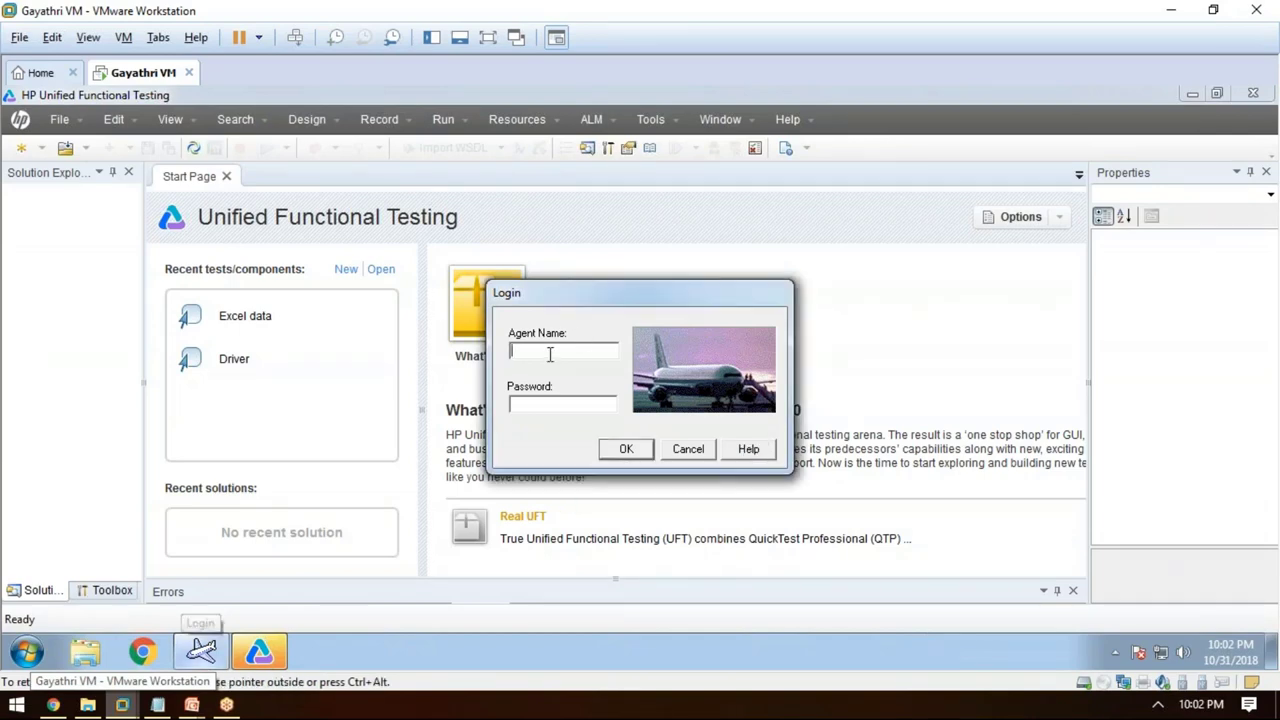
{"action": "type", "text": "abcd"}
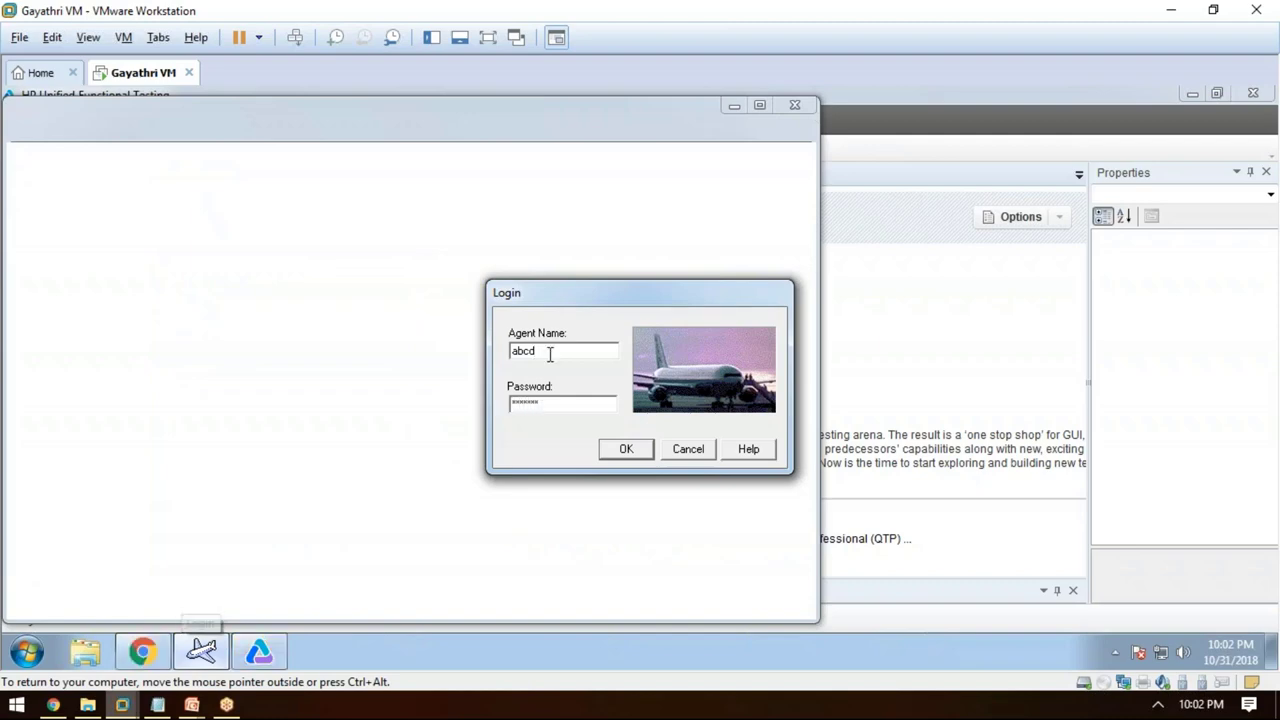
{"action": "key", "text": "Return"}
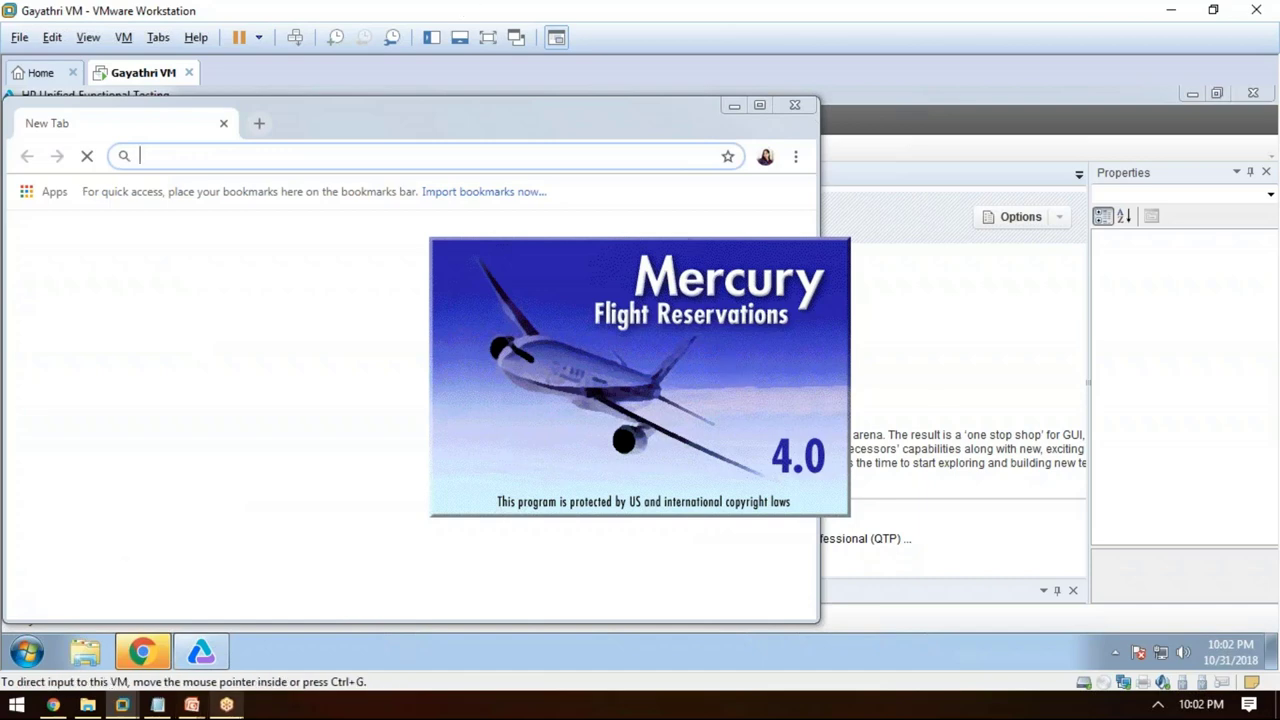
Step: Bring the Flight Reservation window in front of the Chrome window
{"action": "mouse_move", "coordinate": [226, 704]}
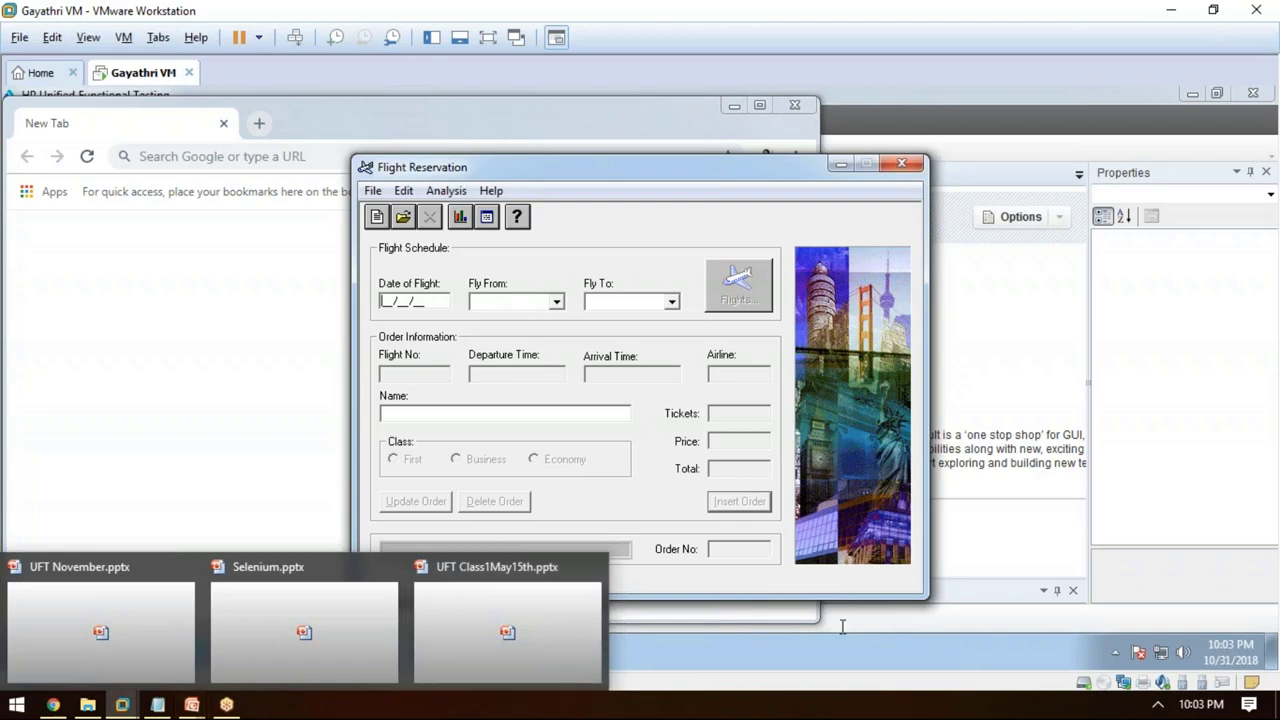
{"action": "left_click", "coordinate": [289, 394]}
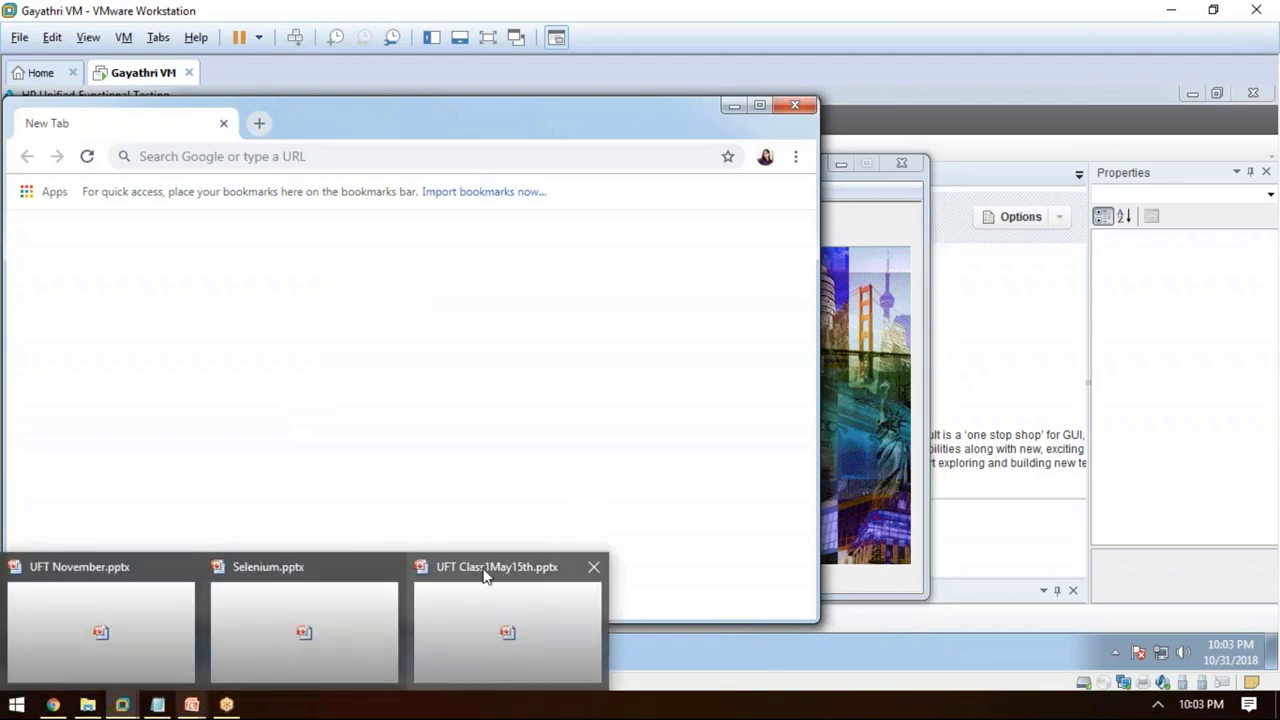
{"action": "left_click", "coordinate": [669, 643]}
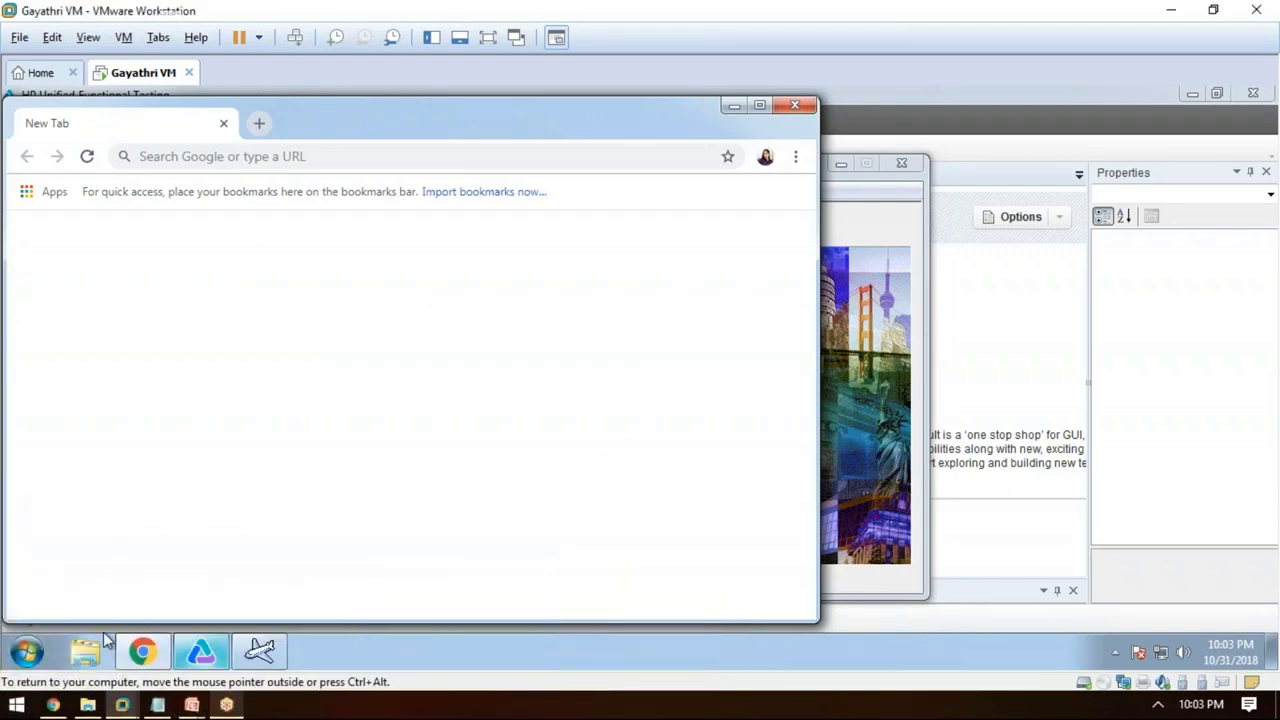
{"action": "left_click", "coordinate": [243, 648]}
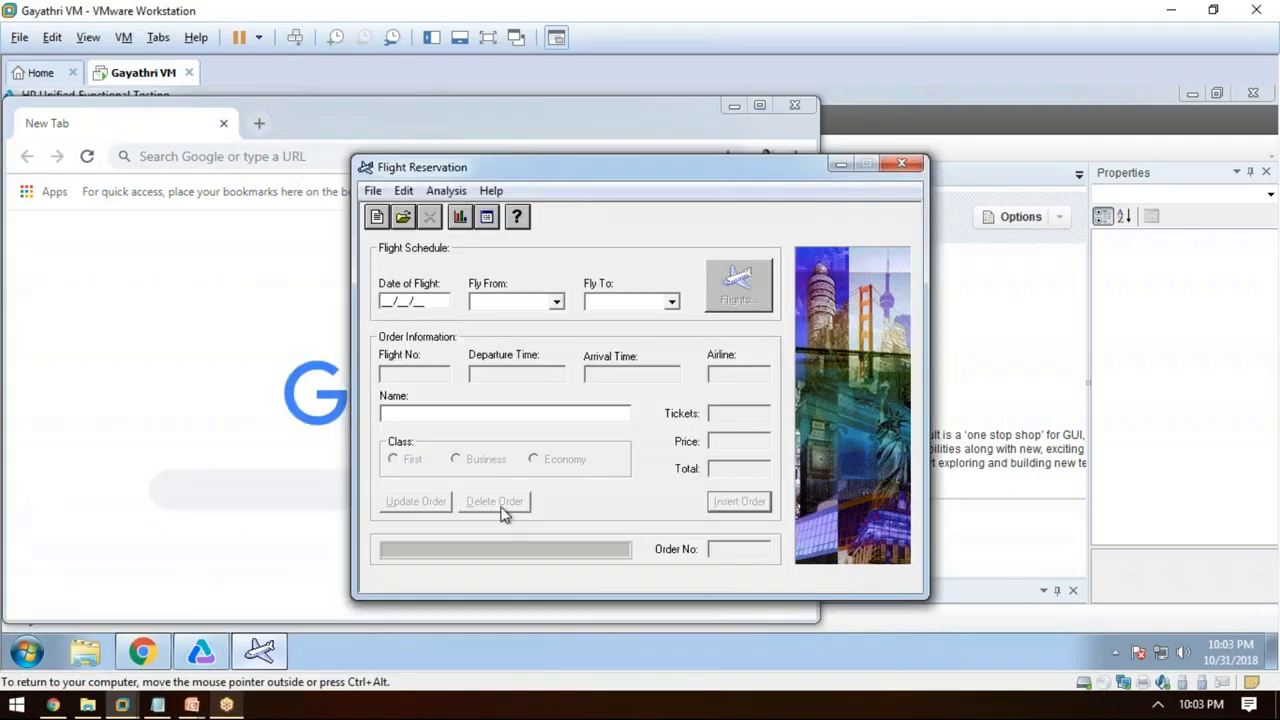
Step: Find and launch Calculator in the virtual machine, and bring the Chrome window to the front
{"action": "left_click", "coordinate": [26, 652]}
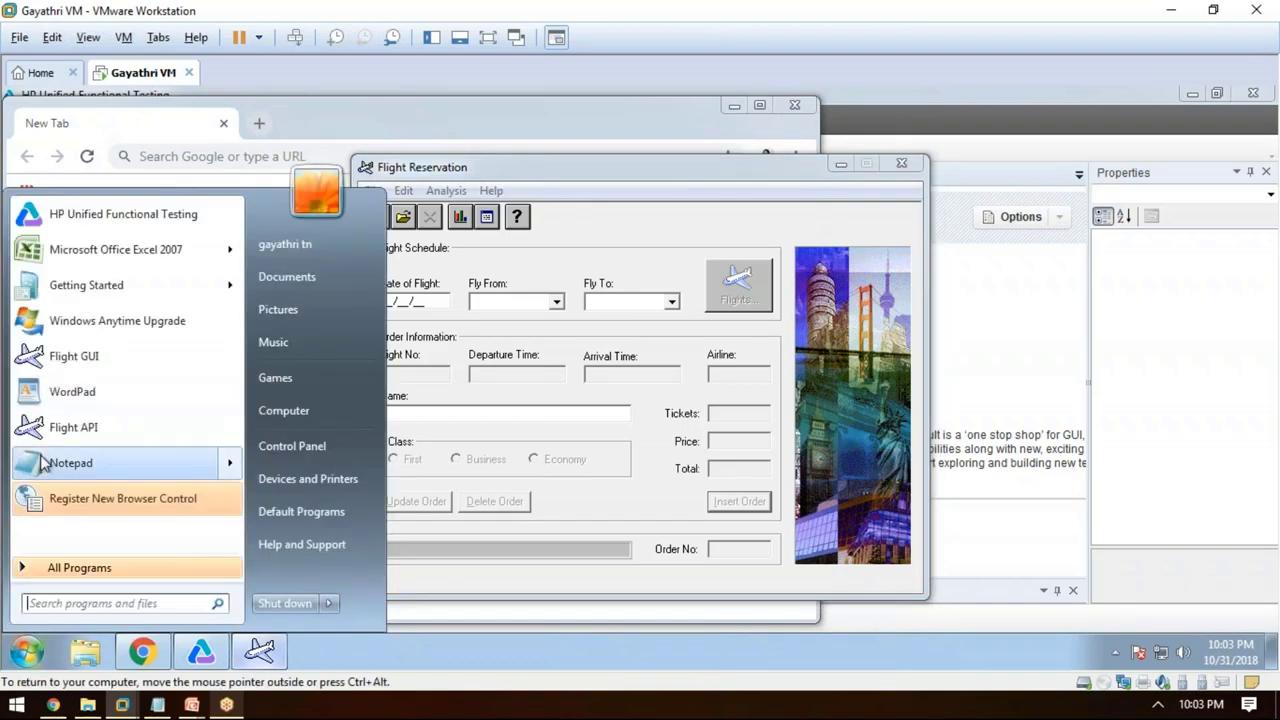
{"action": "type", "text": "calculator"}
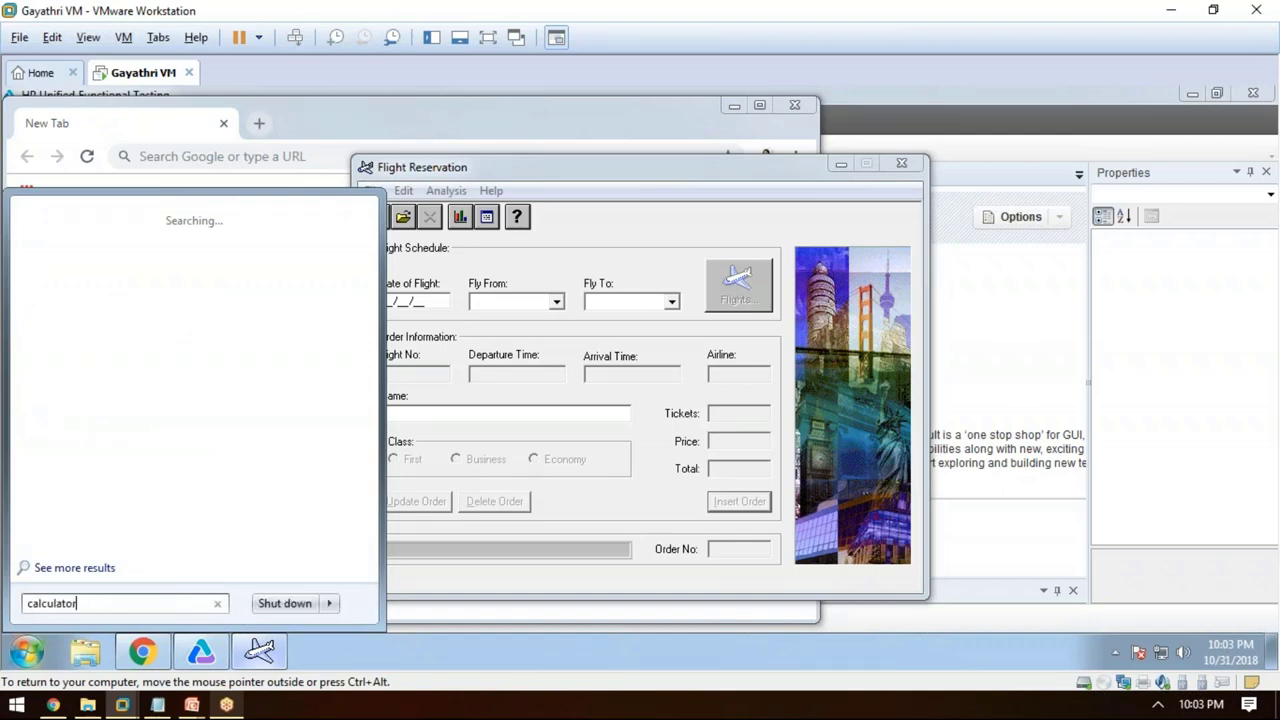
{"action": "key", "text": "Escape"}
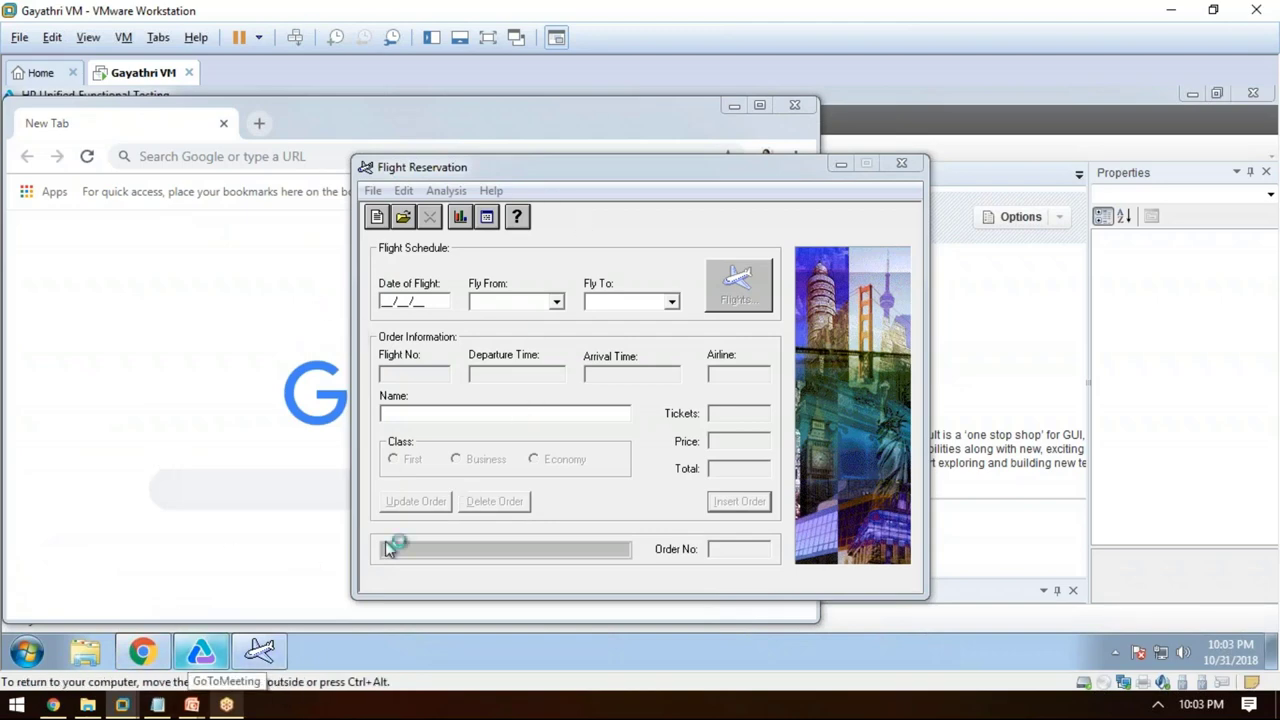
{"action": "left_click", "coordinate": [27, 652]}
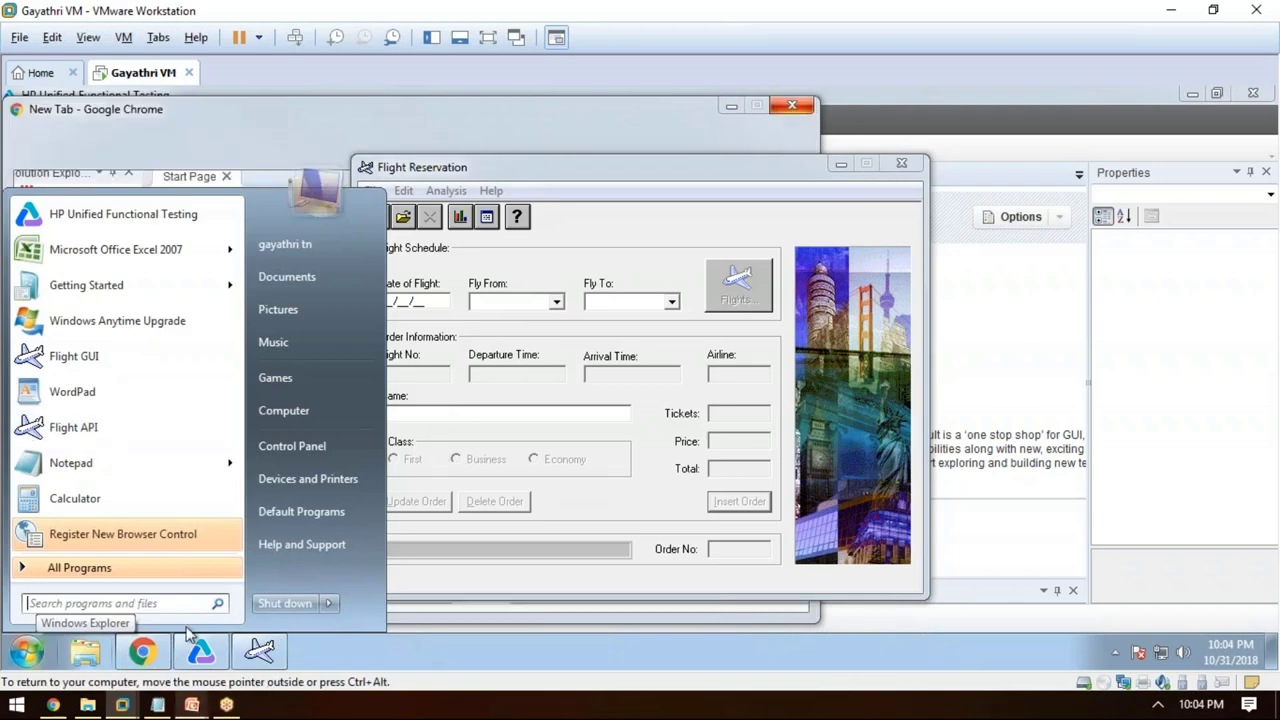
{"action": "left_click", "coordinate": [142, 652]}
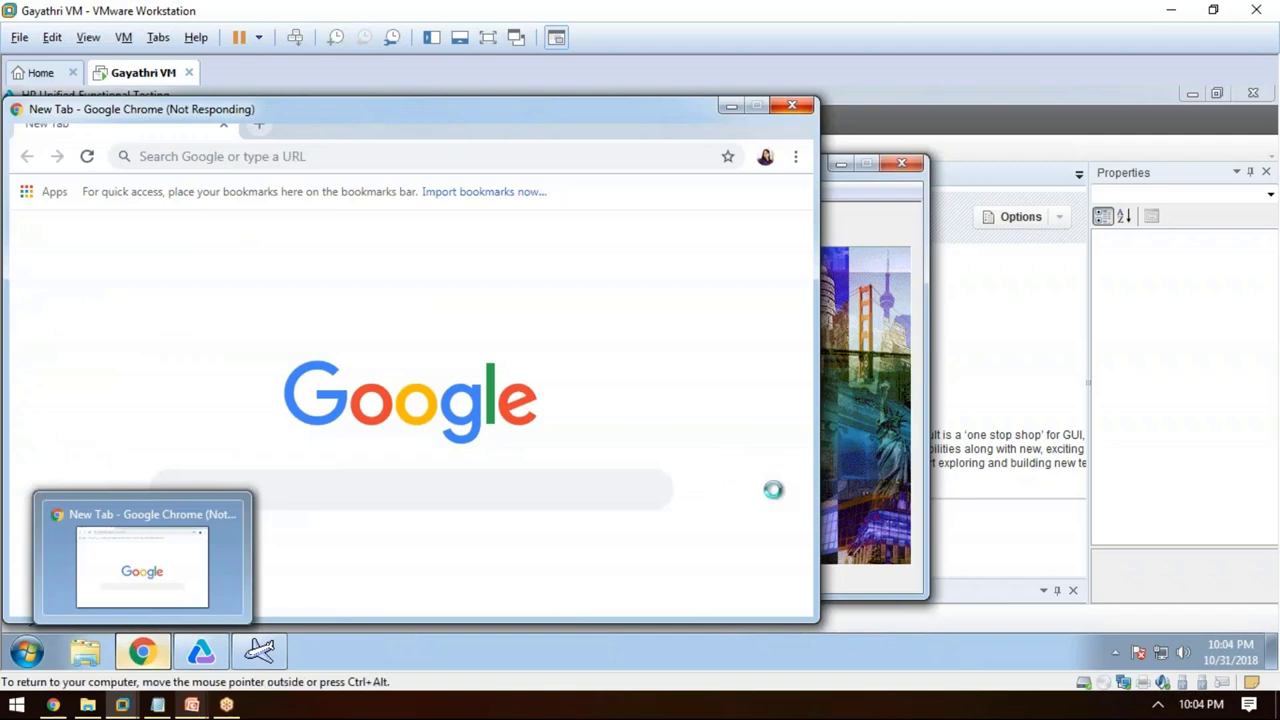
Step: Switch to UFT November.pptx in PowerPoint and go through slide 5 from scripting based on OR to Record and Play
{"action": "left_click", "coordinate": [190, 706]}
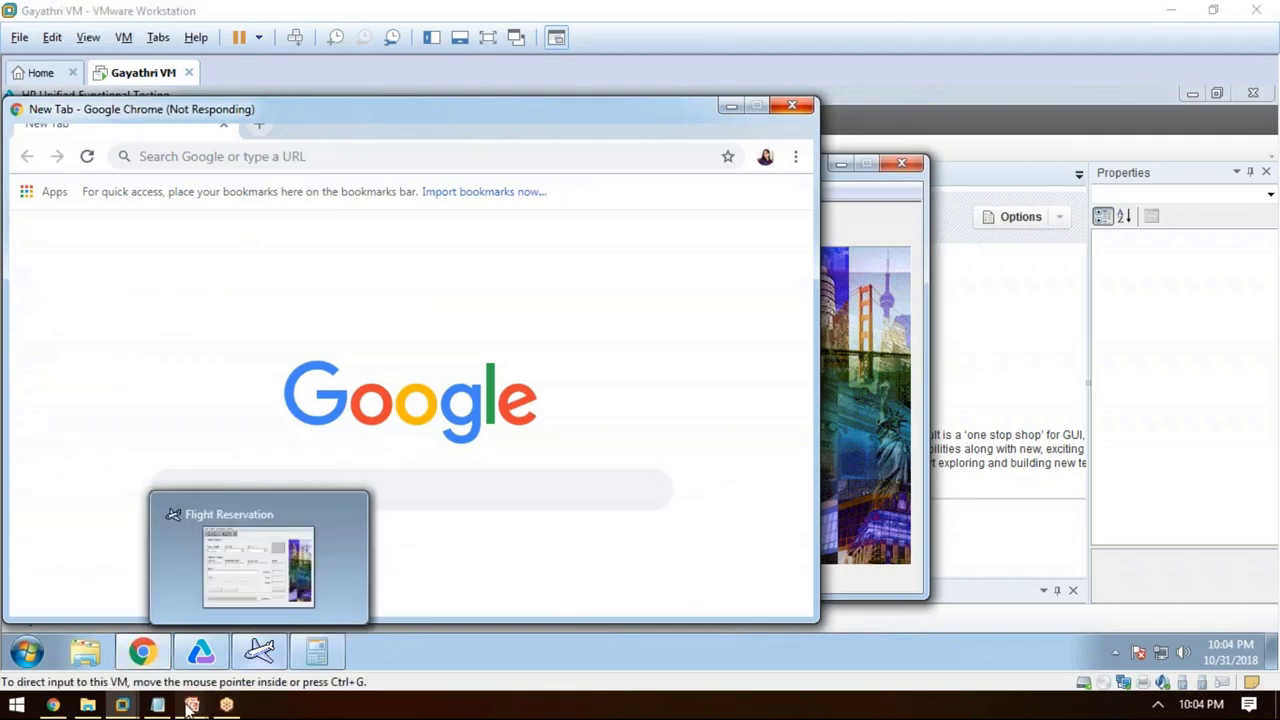
{"action": "left_click", "coordinate": [134, 629]}
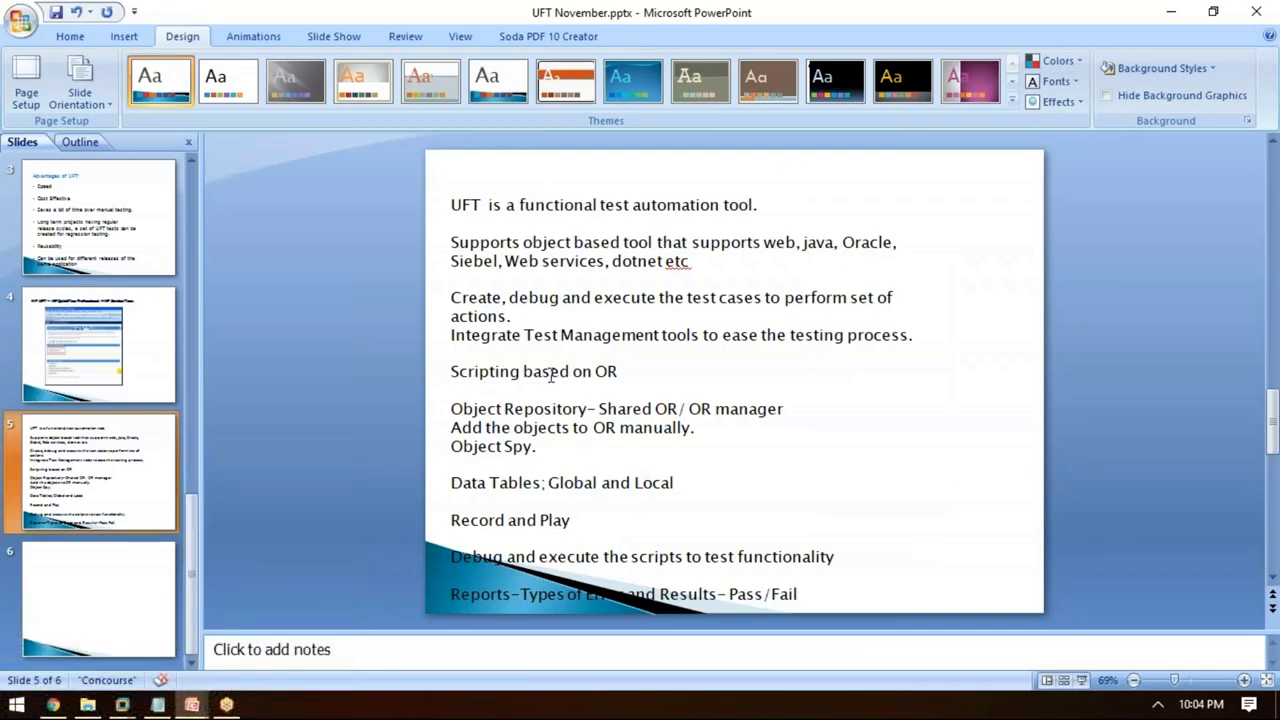
{"action": "left_click", "coordinate": [581, 446]}
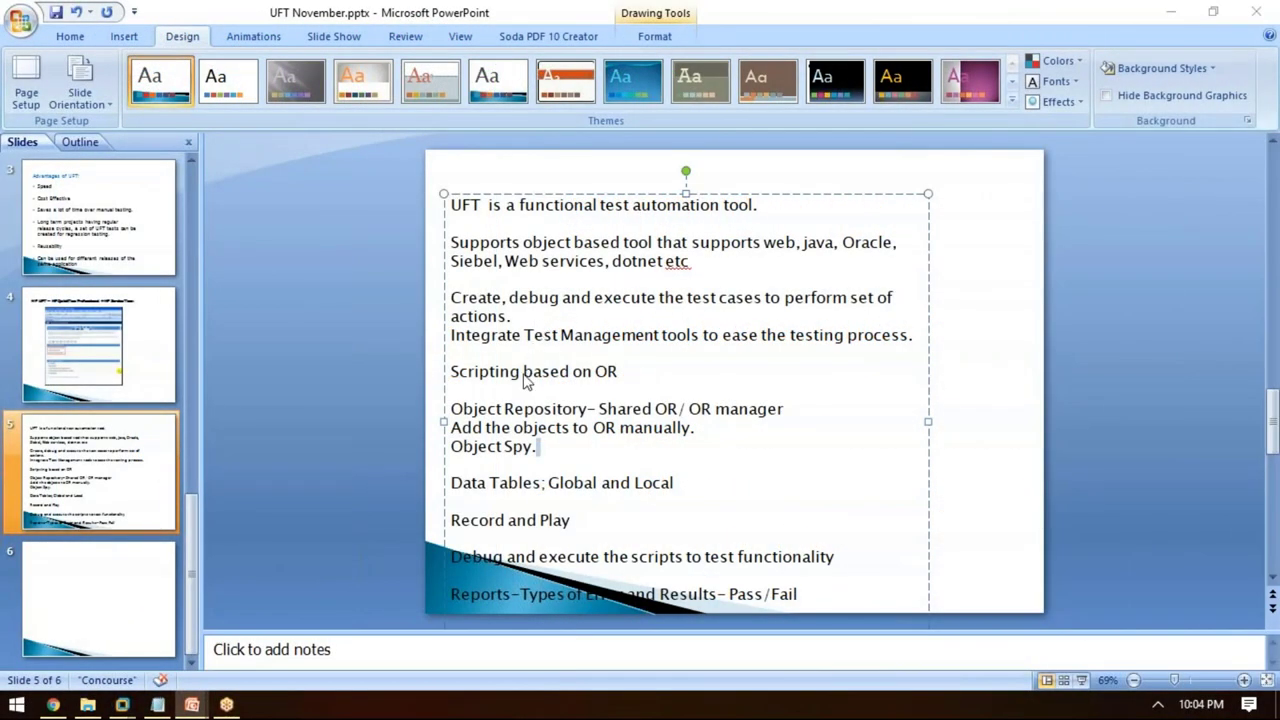
{"action": "double_click", "coordinate": [545, 372]}
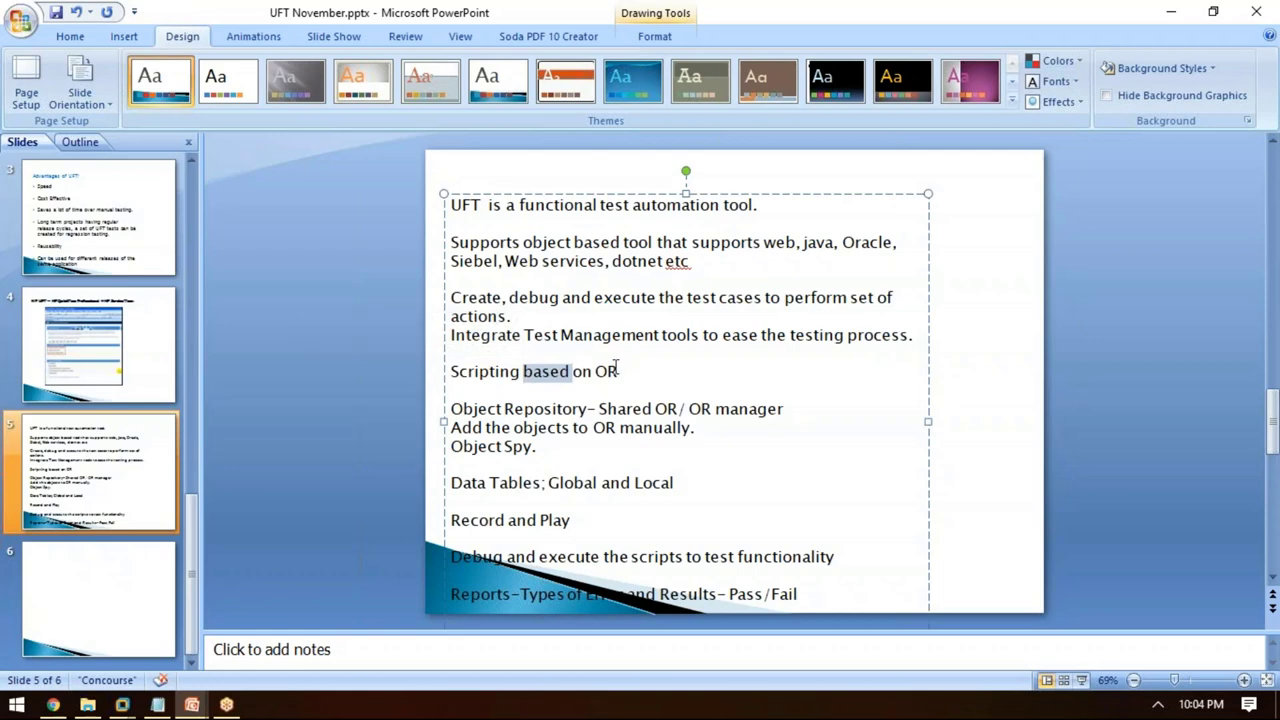
{"action": "double_click", "coordinate": [610, 371]}
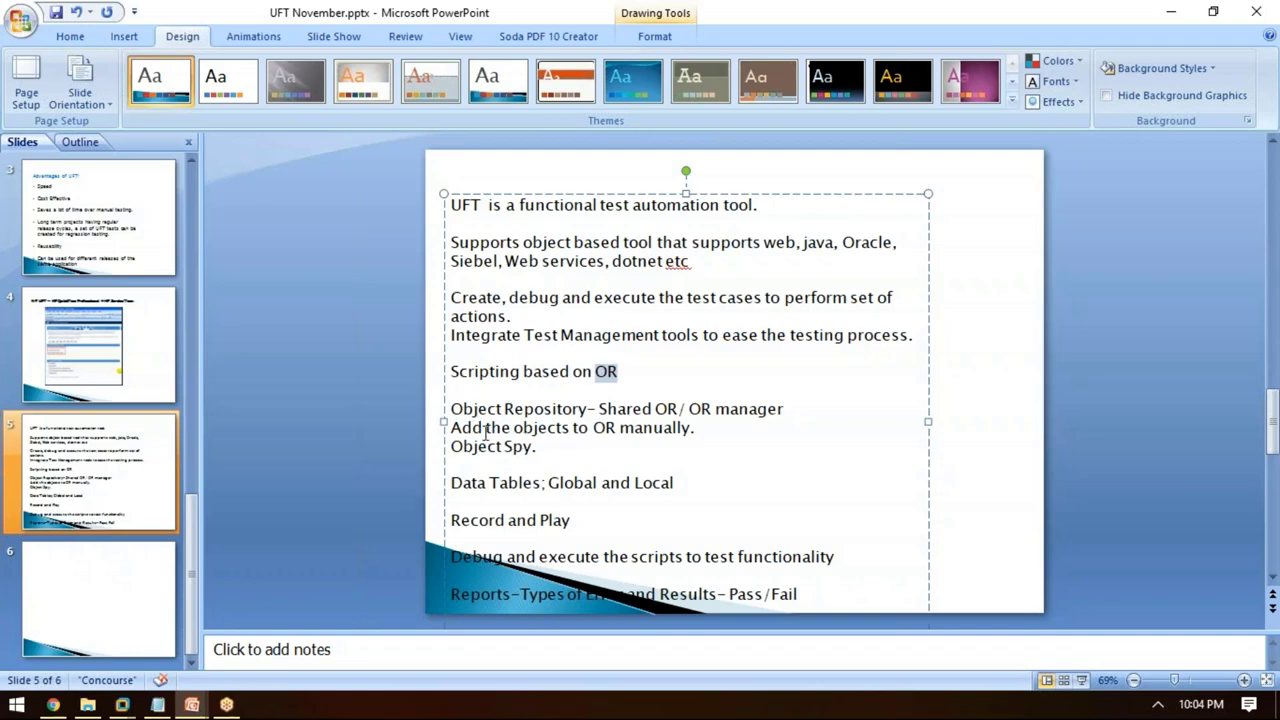
{"action": "left_click", "coordinate": [535, 427]}
{"action": "double_click", "coordinate": [535, 427]}
{"action": "left_click", "coordinate": [538, 468]}
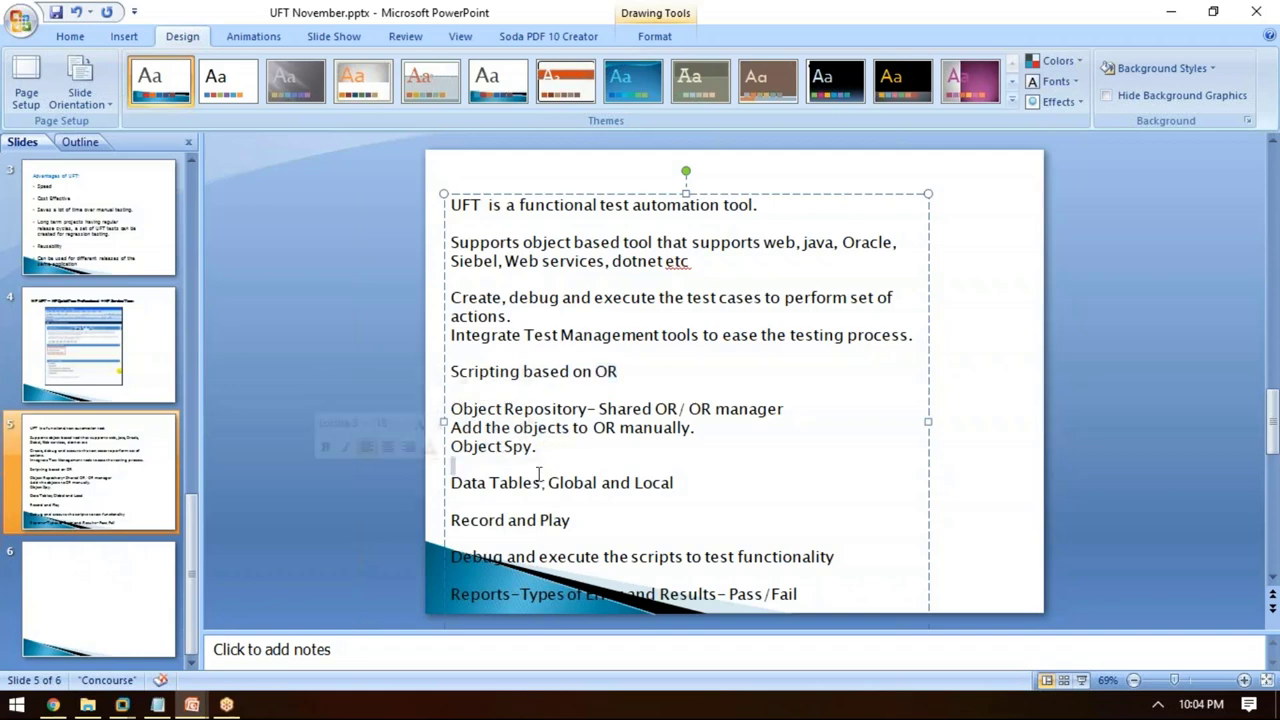
{"action": "left_click", "coordinate": [602, 502]}
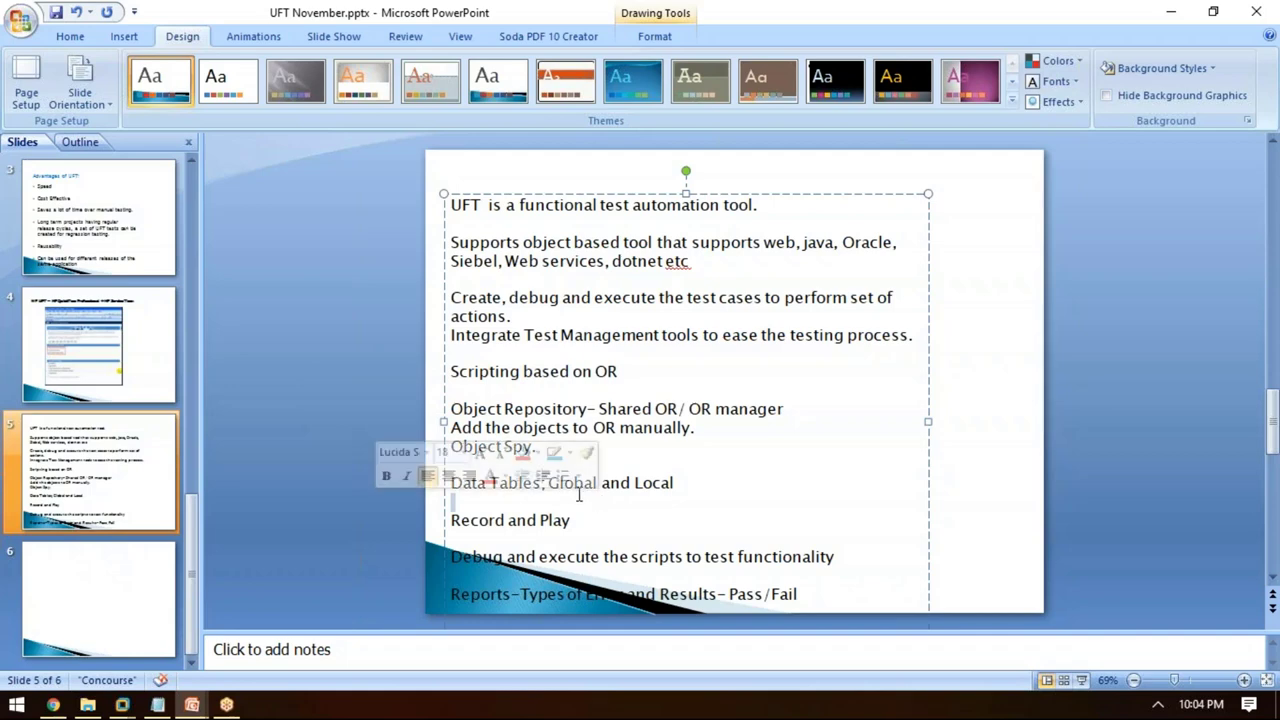
{"action": "double_click", "coordinate": [485, 520]}
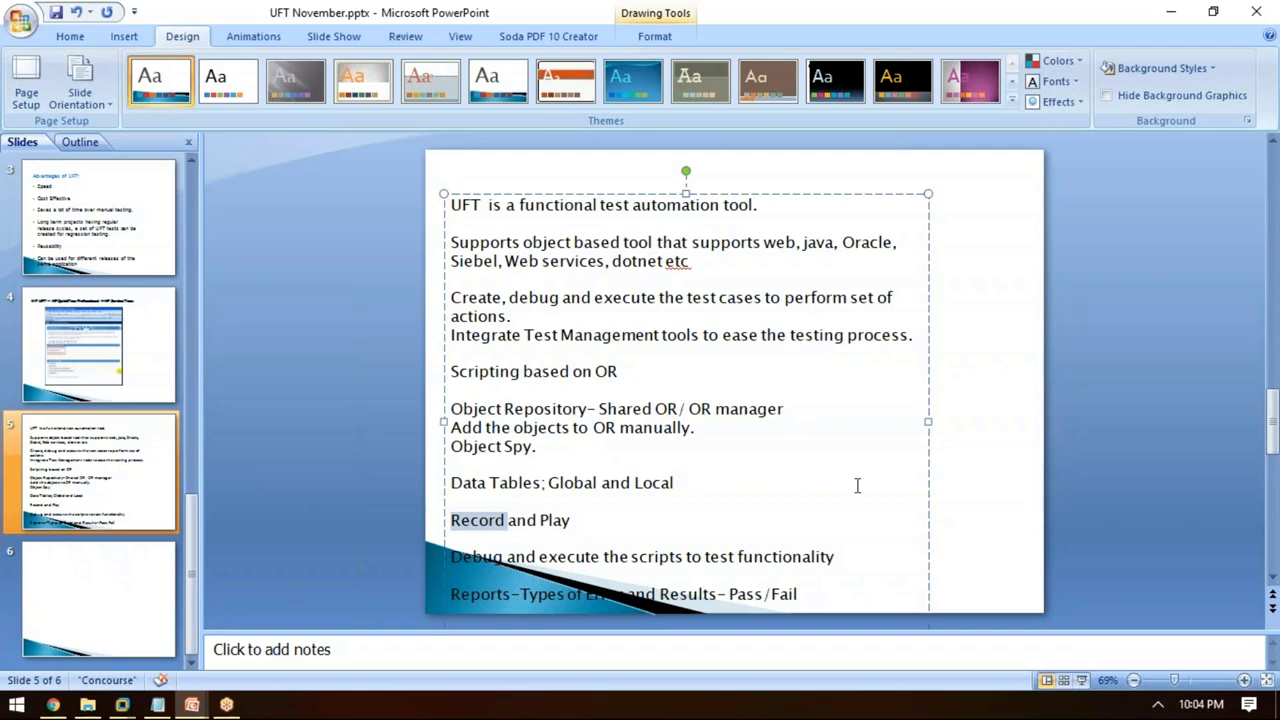
Step: Return to the virtual machine and show the Flight Reservation, Calculator and Chrome windows one after another
{"action": "left_click", "coordinate": [150, 706]}
{"action": "left_click", "coordinate": [122, 705]}
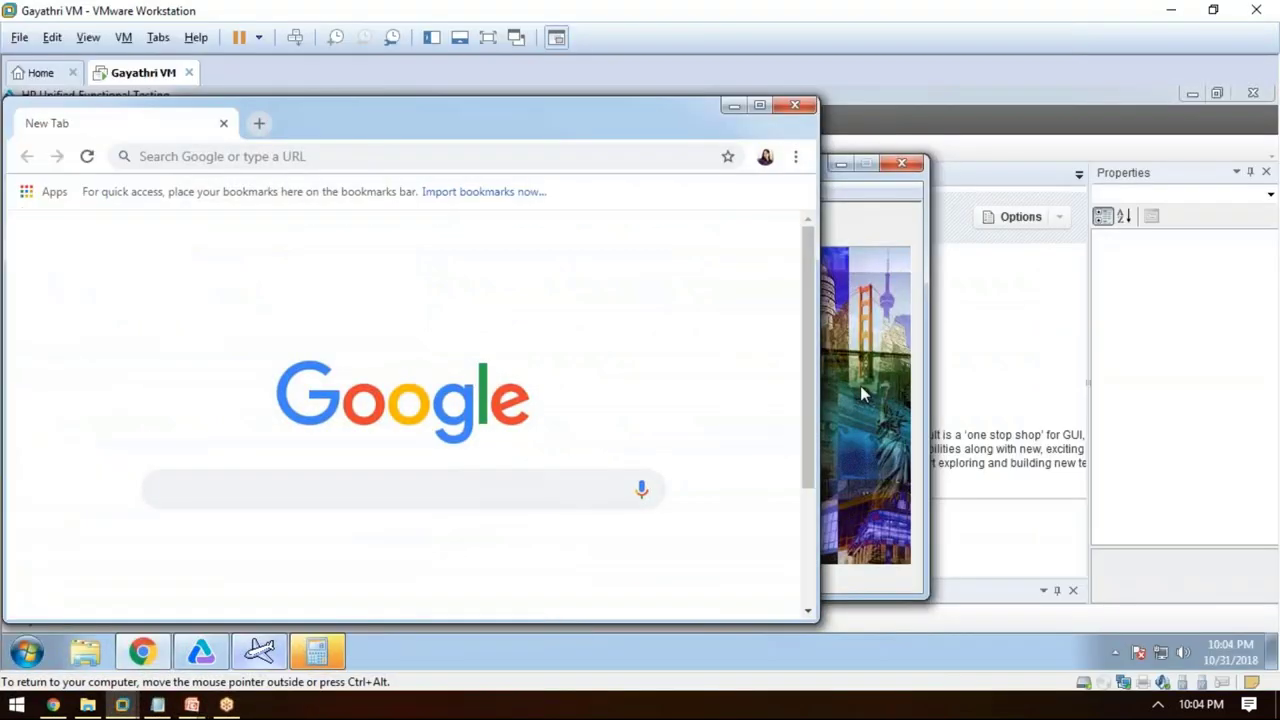
{"action": "left_click", "coordinate": [860, 385]}
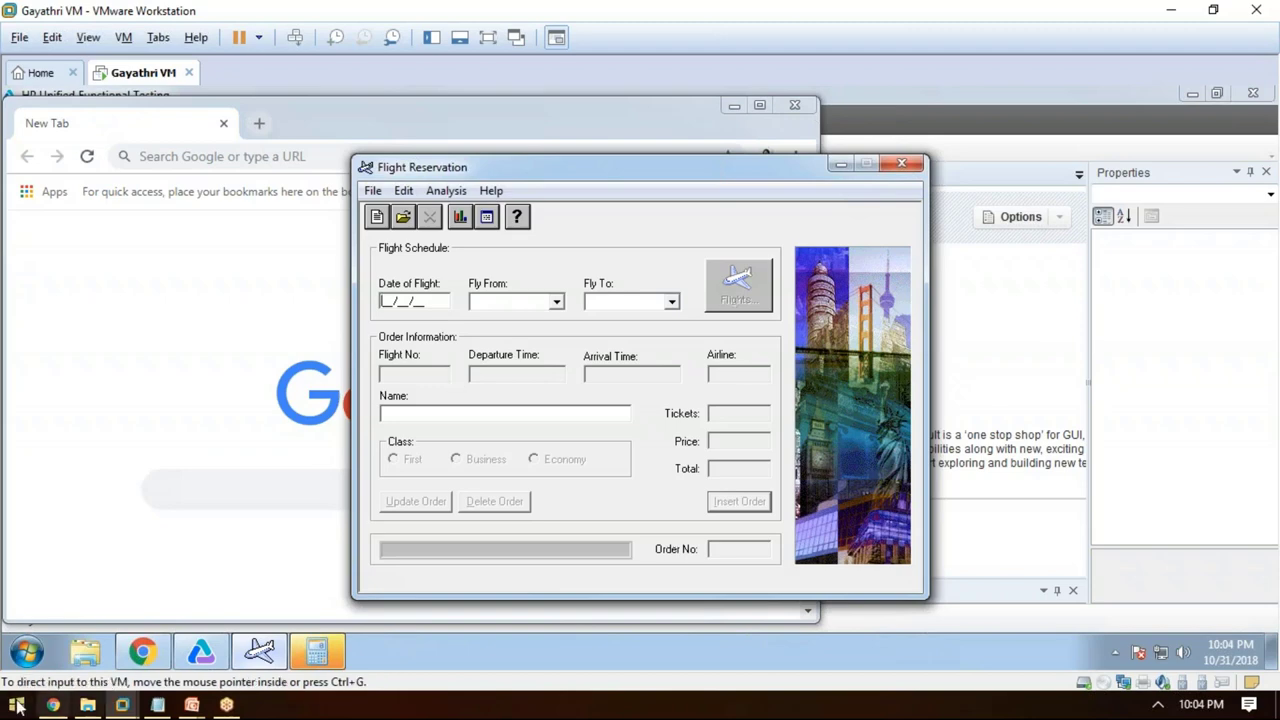
{"action": "left_click", "coordinate": [317, 652]}
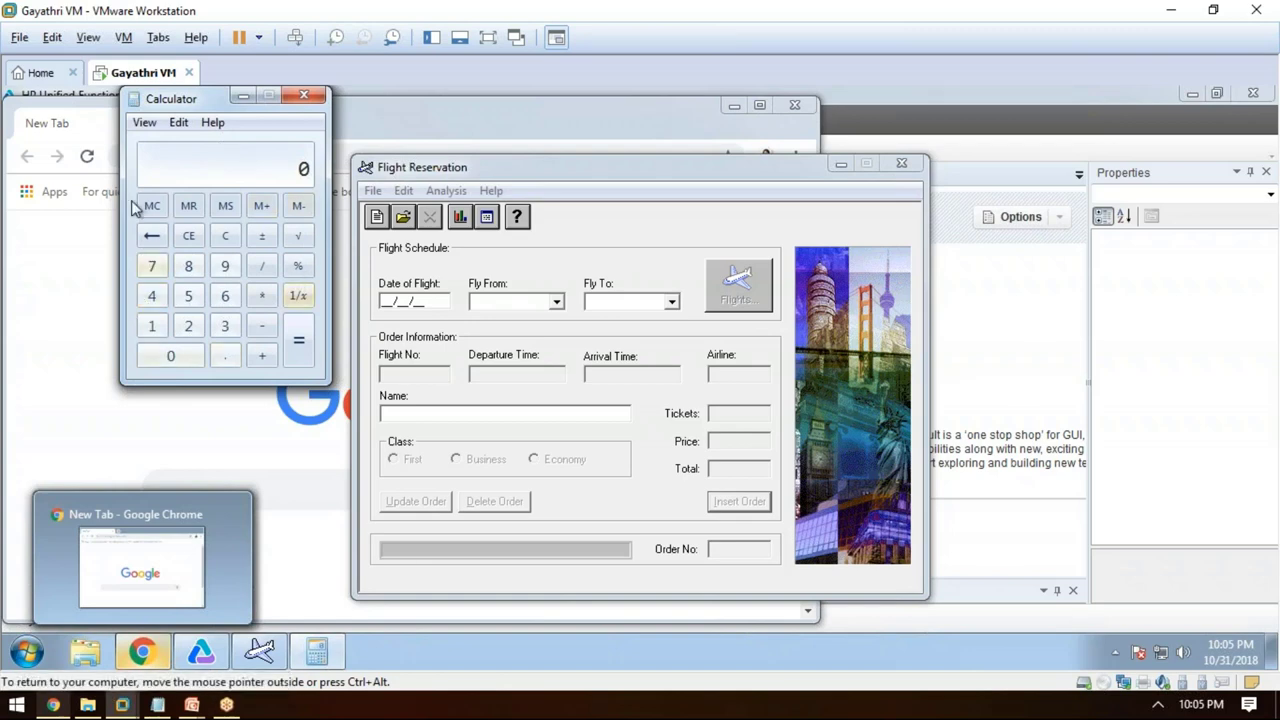
{"action": "left_click", "coordinate": [144, 655]}
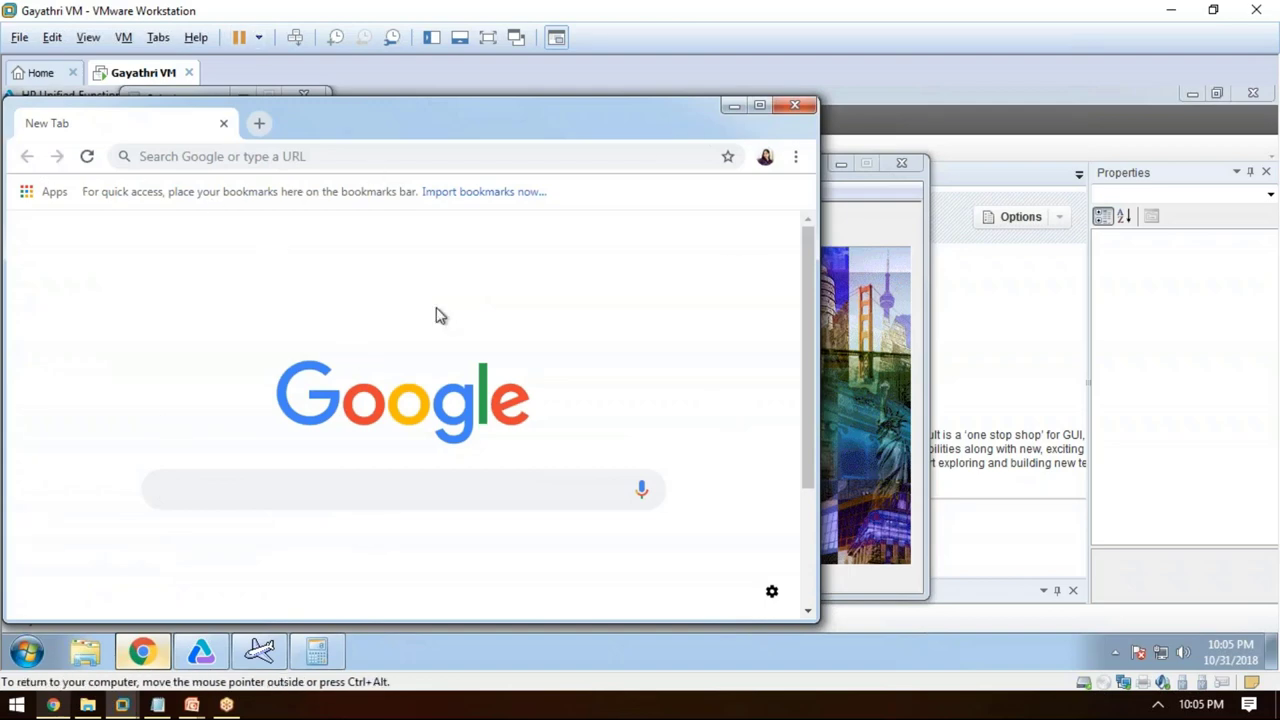
Step: Switch to UFT November.pptx in PowerPoint and highlight the word Results in slide 5's reports line
{"action": "mouse_move", "coordinate": [191, 704]}
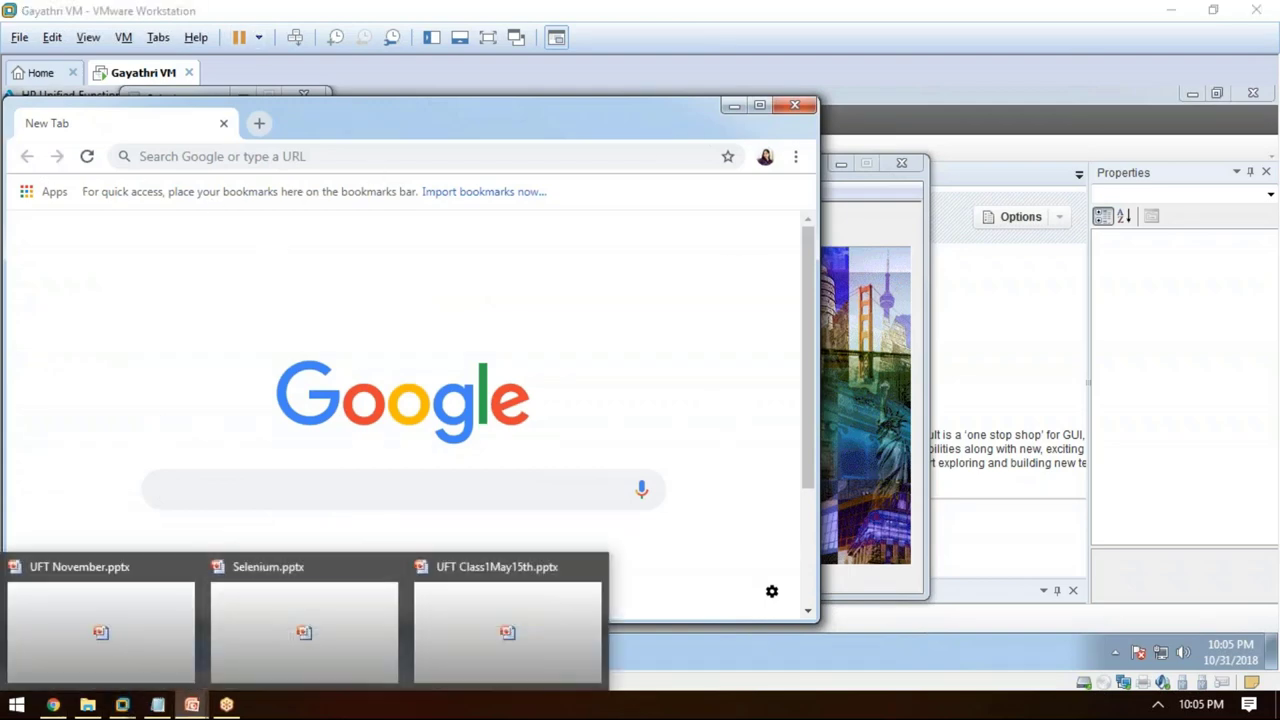
{"action": "left_click", "coordinate": [85, 625]}
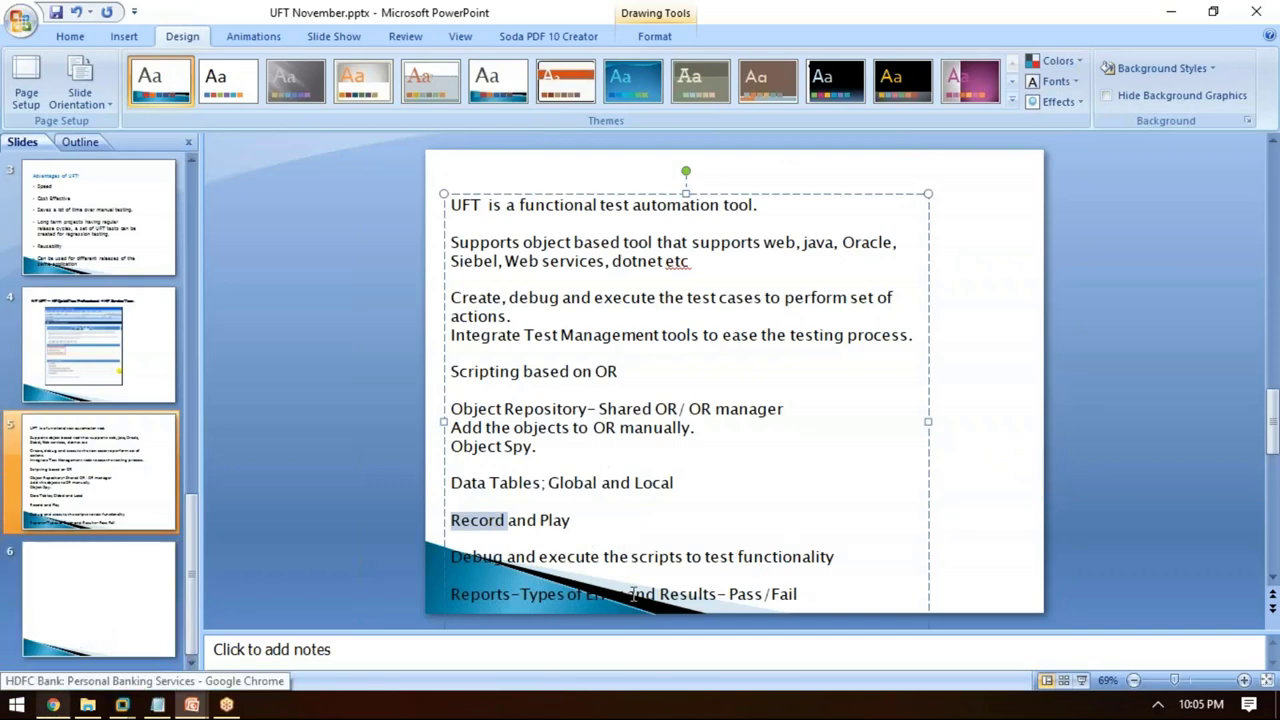
{"action": "left_click_drag", "start_coordinate": [658, 594], "coordinate": [728, 594]}
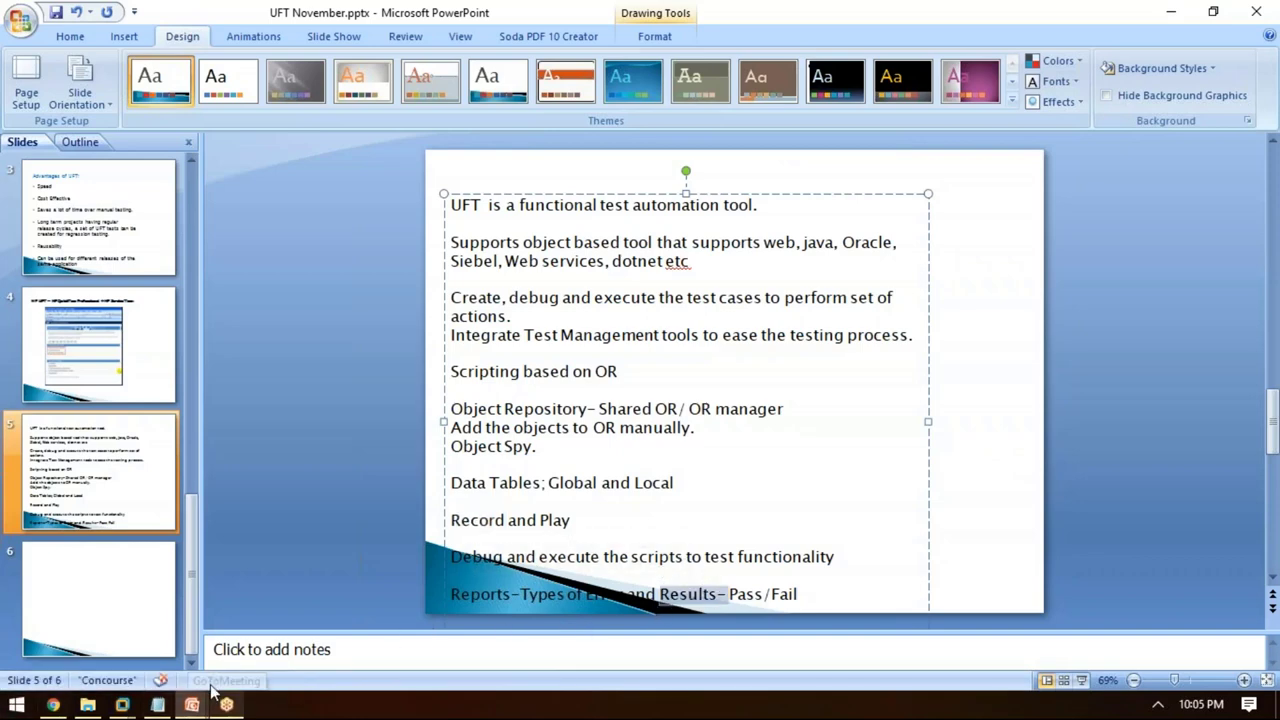
Step: Show the Unified Functional Testing window in the virtual machine and bring up the UFT November batch.txt notes in Notepad
{"action": "mouse_move", "coordinate": [122, 705]}
{"action": "left_click", "coordinate": [300, 630]}
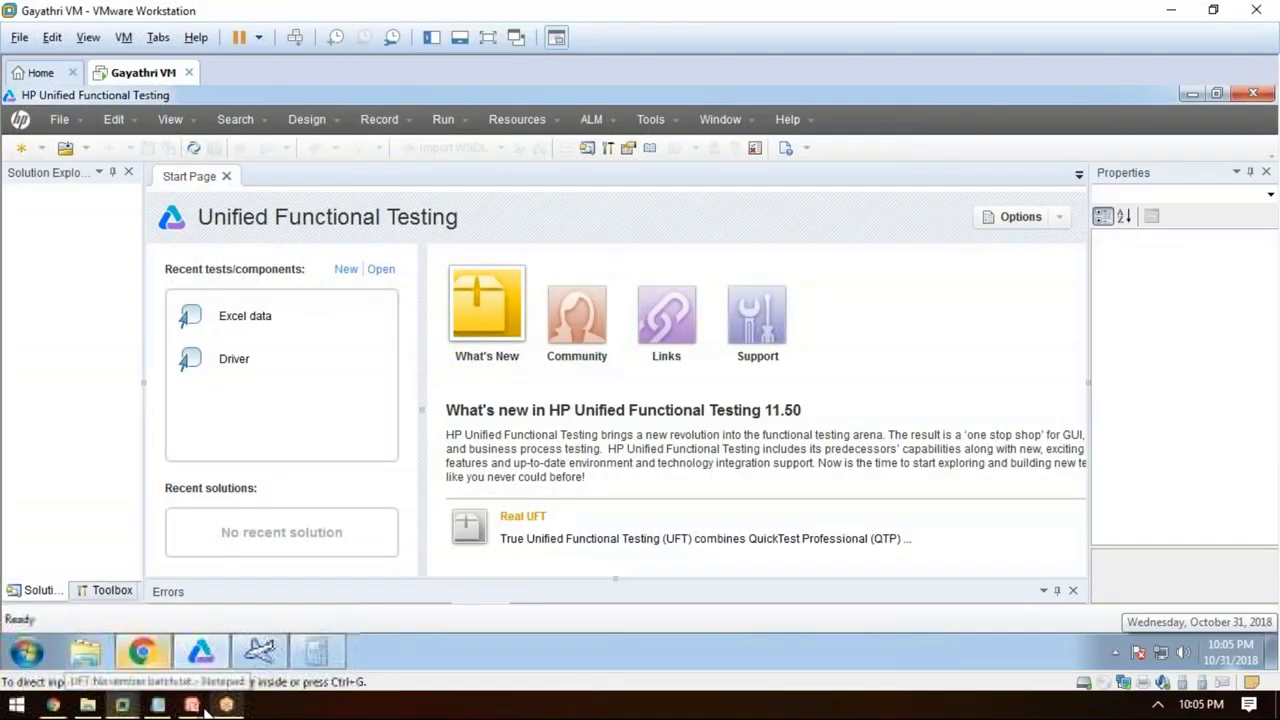
{"action": "left_click", "coordinate": [157, 705]}
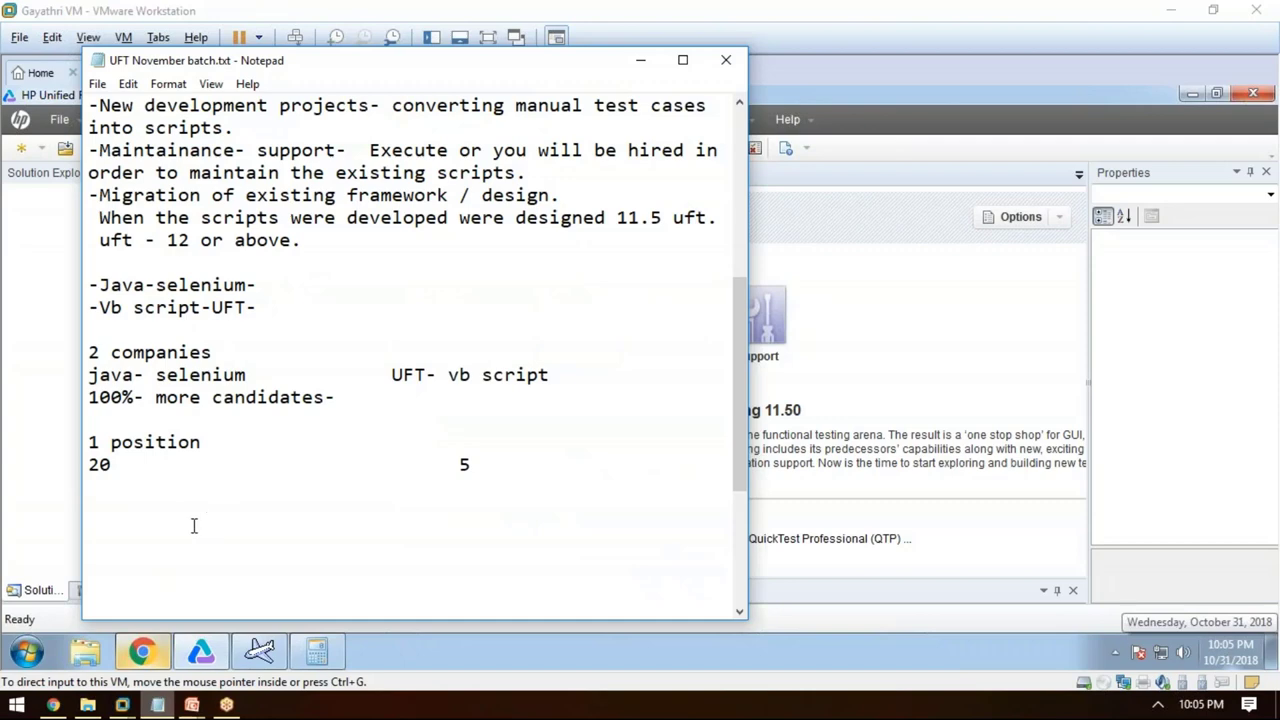
{"action": "left_click", "coordinate": [1069, 110]}
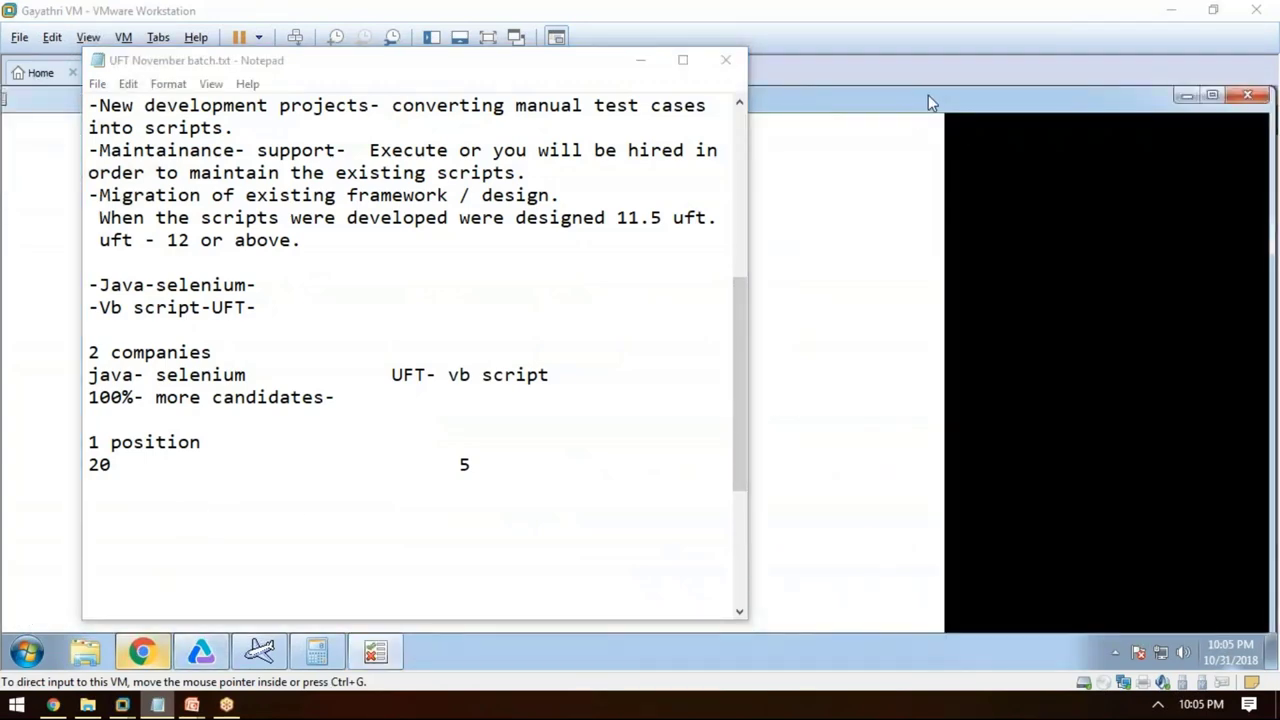